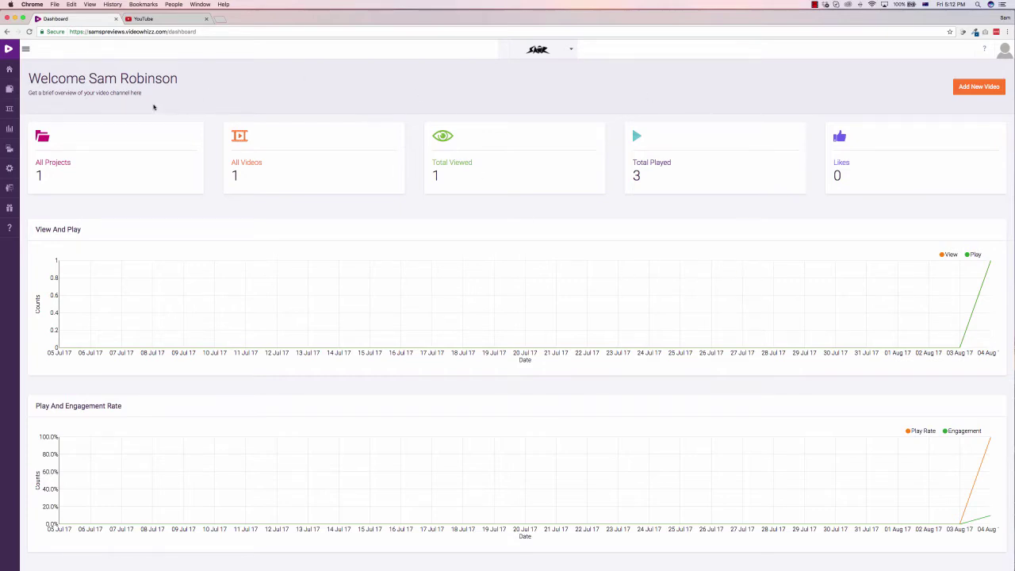
Step: Start a new project named 'Demo Video Sample' described as 'For our bonus page review'
scroll(294, 267, down, 8)
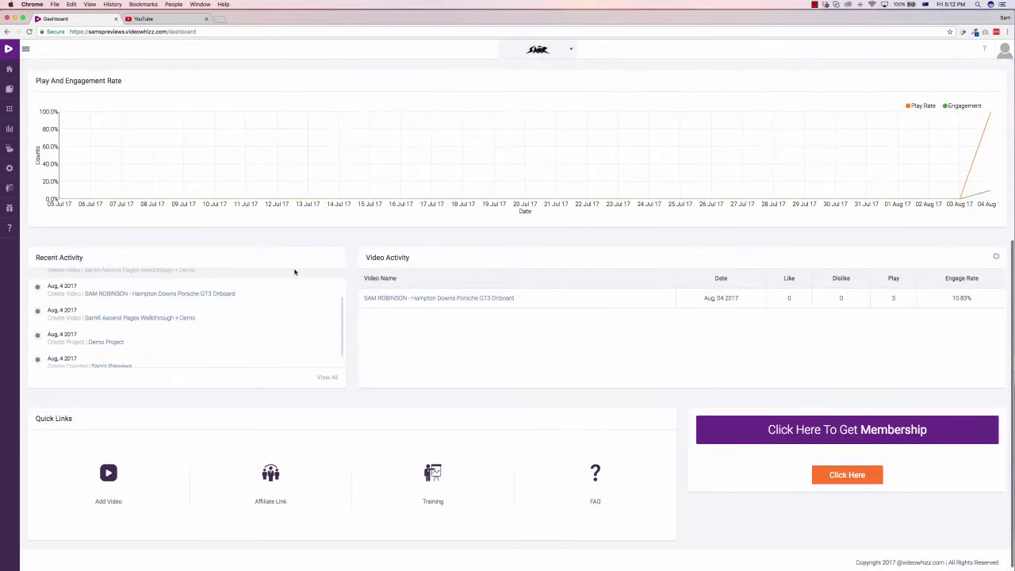
scroll(337, 291, up, 10)
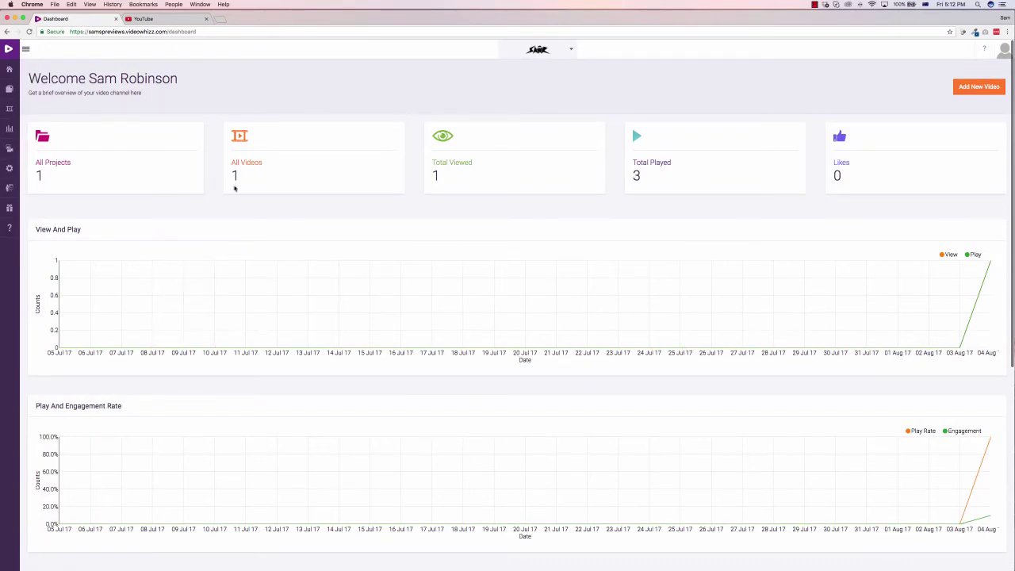
mouse_move(6, 90)
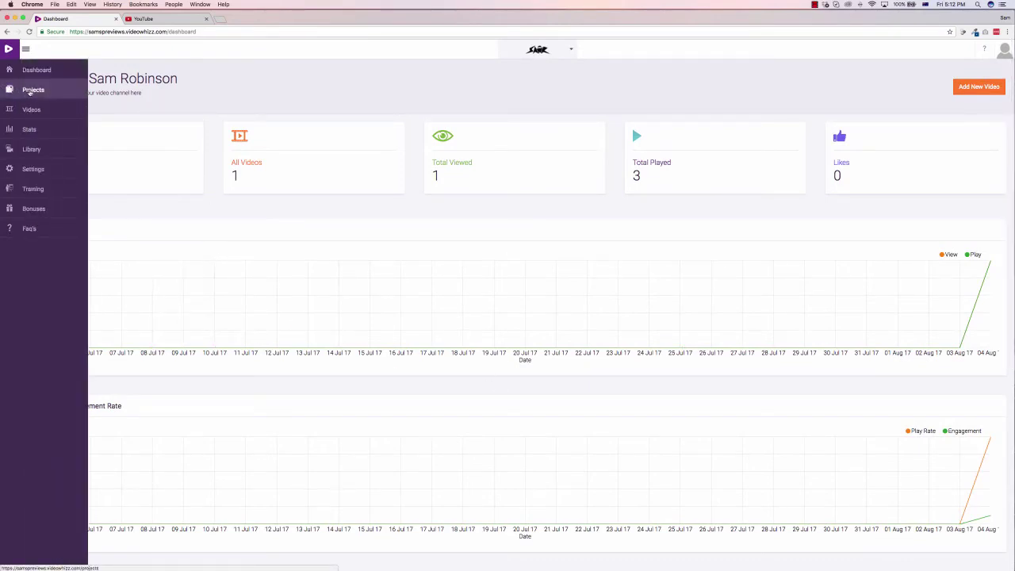
click(30, 91)
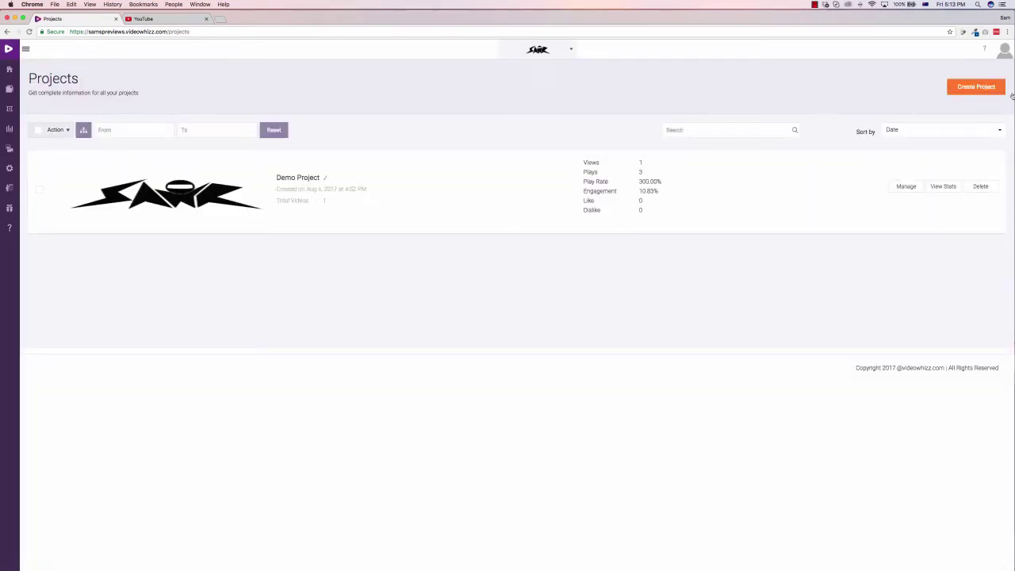
click(984, 89)
click(381, 234)
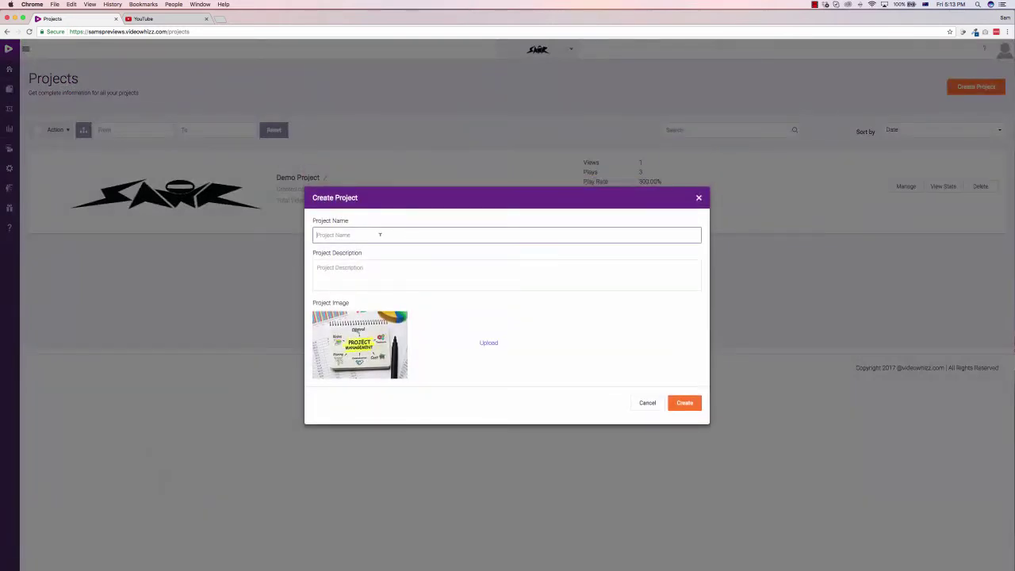
text(Demo Video Sample)
click(370, 272)
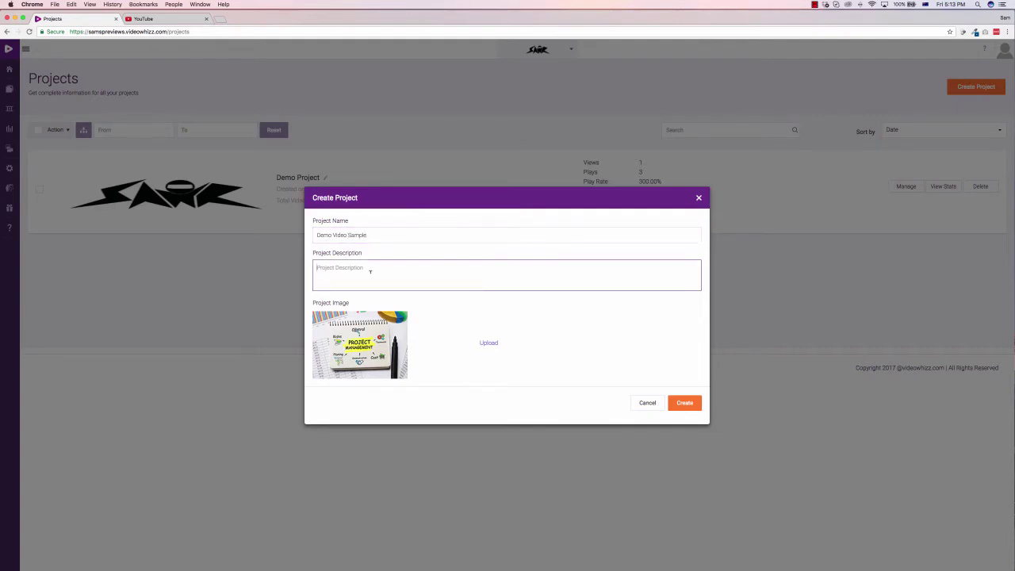
text(For our bonus page review)
Step: Upload the black logo PNG as the project image and create the project
click(488, 343)
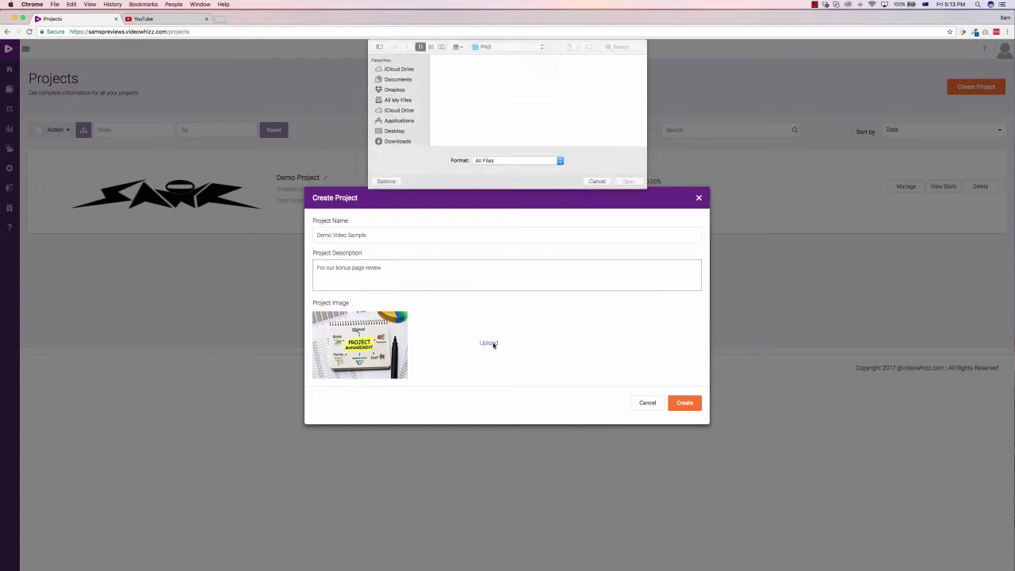
click(496, 82)
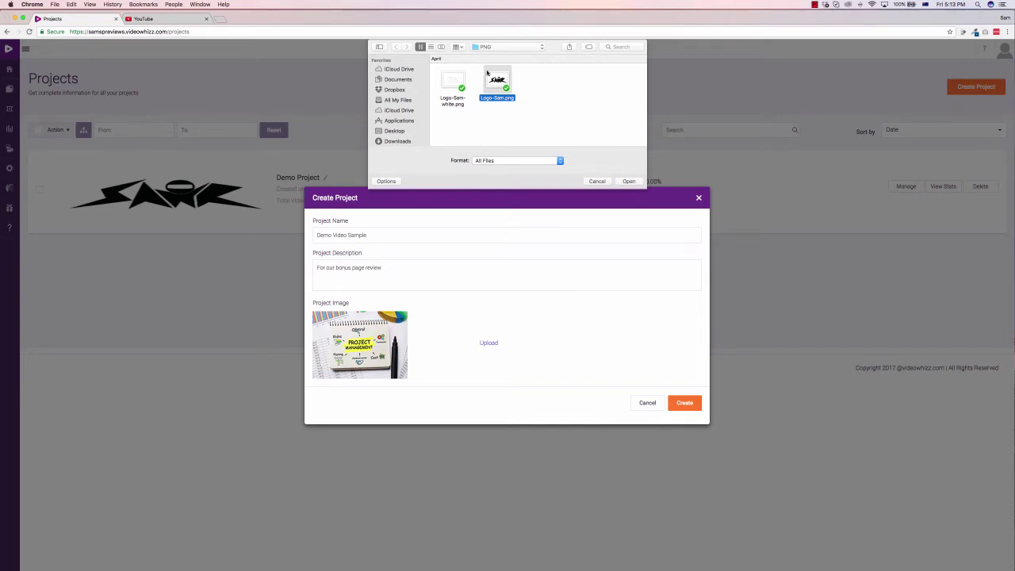
click(628, 181)
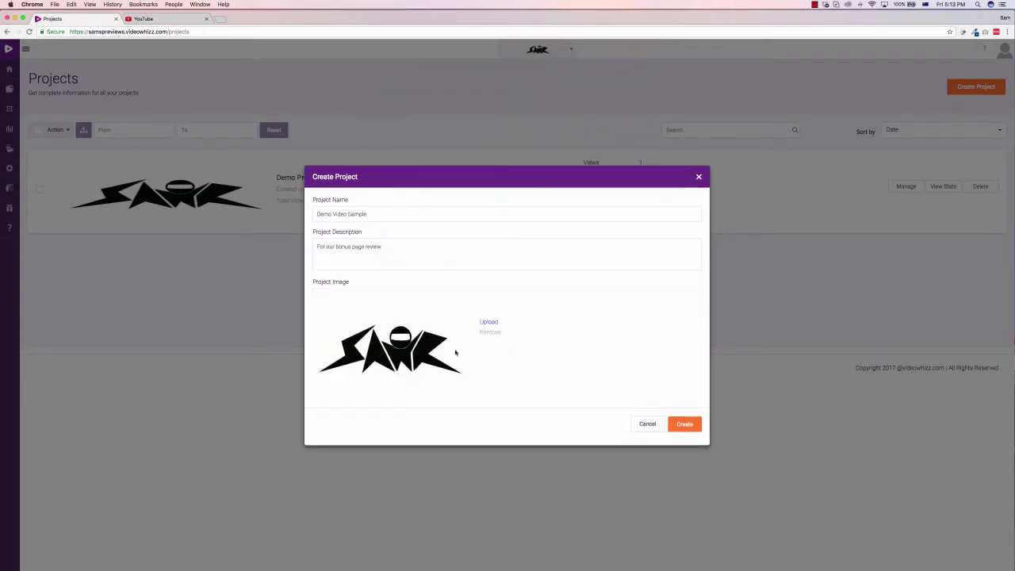
click(686, 425)
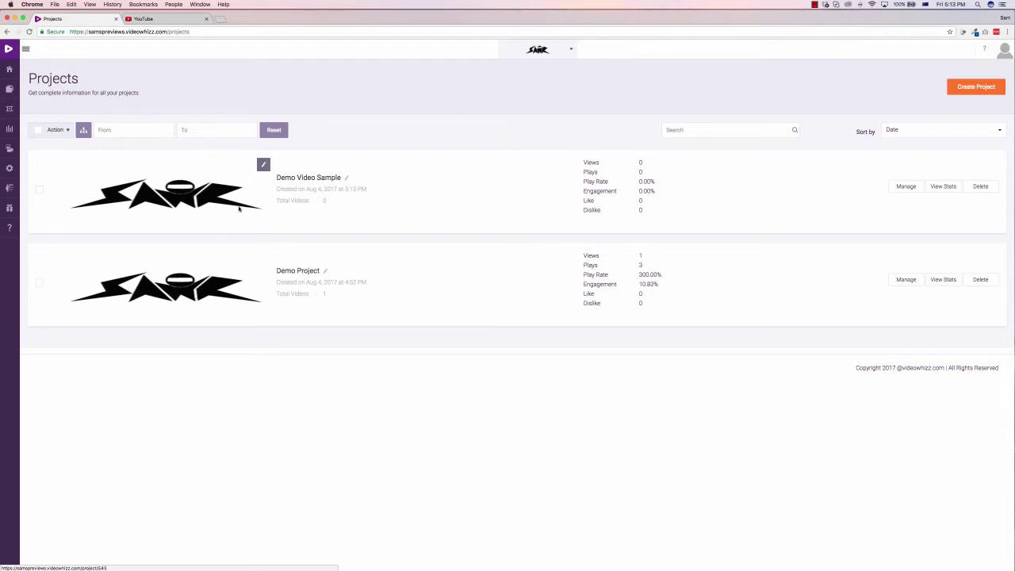
Step: Open Add Video from URL for Demo Video Sample, assigning that project and the YouTube type
click(906, 187)
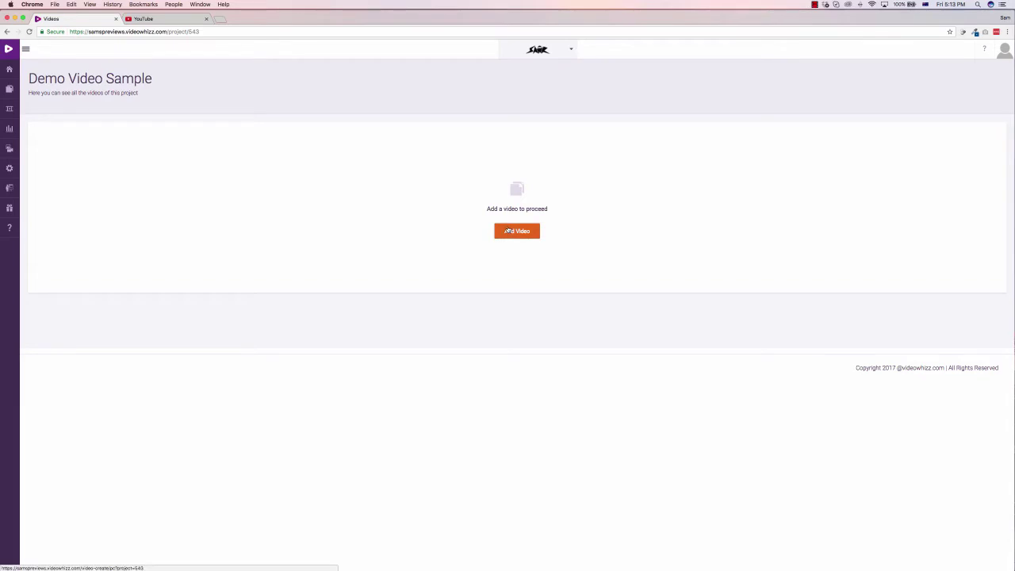
click(508, 230)
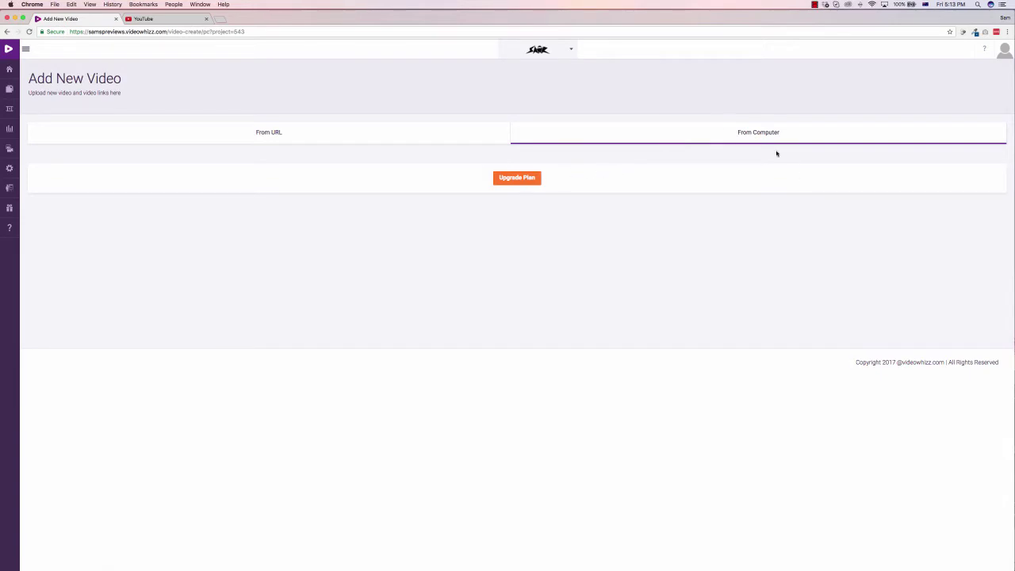
click(283, 133)
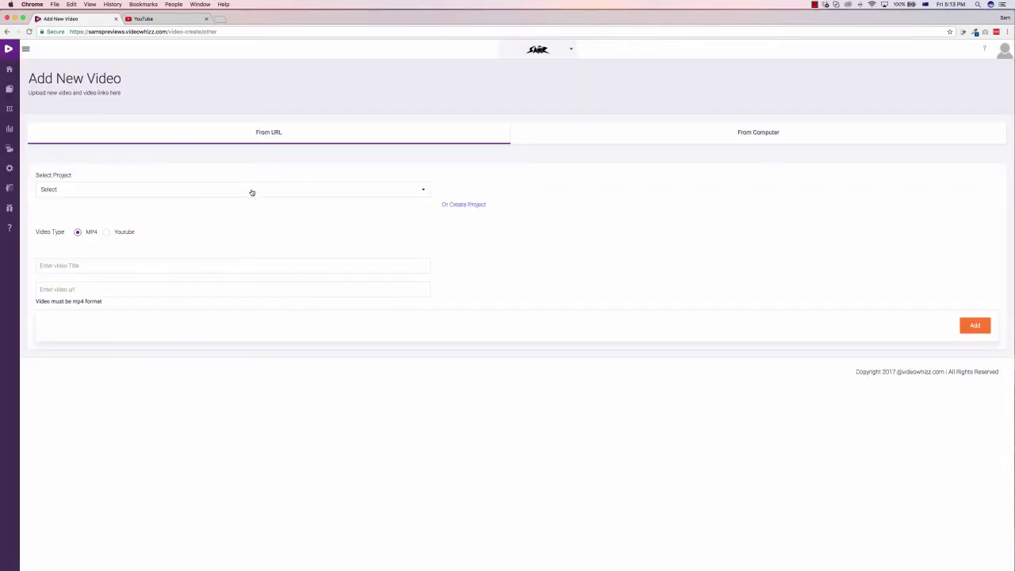
click(203, 191)
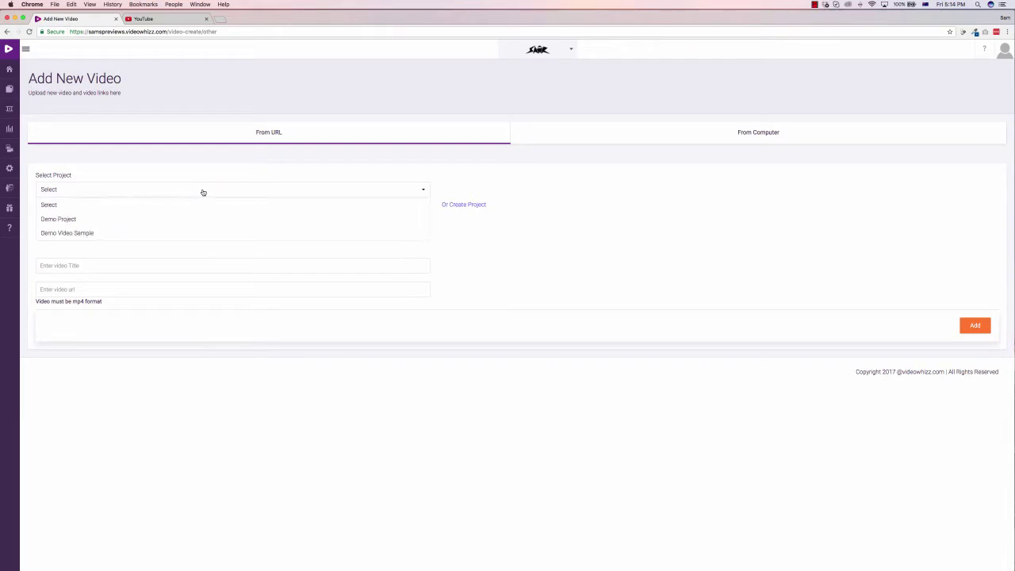
click(58, 235)
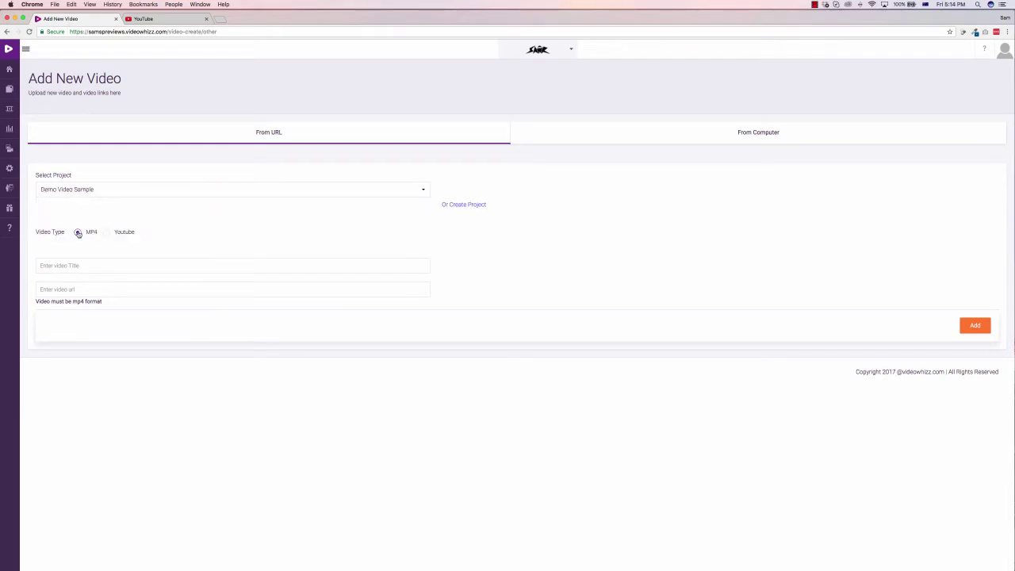
click(78, 234)
click(106, 233)
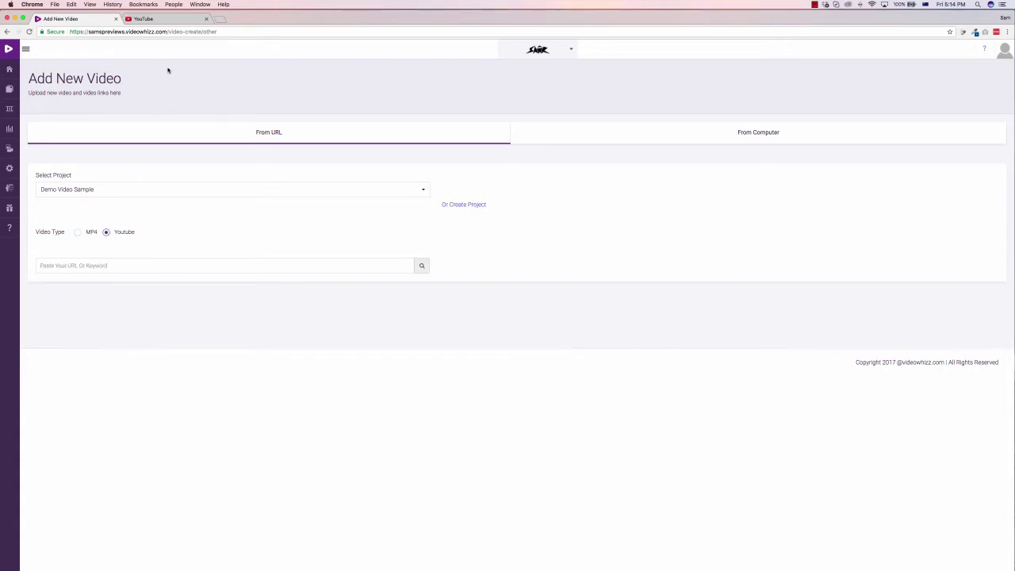
Step: Search YouTube for 'sam robinson' and copy the Hampton Downs Porsche GT3 Onboard video link
click(162, 18)
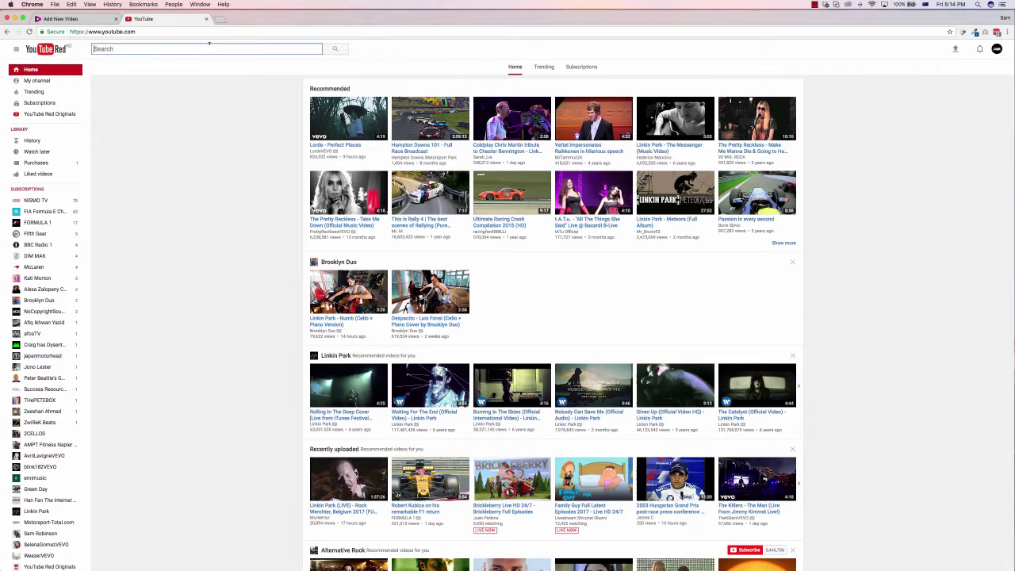
text(sam robinson)
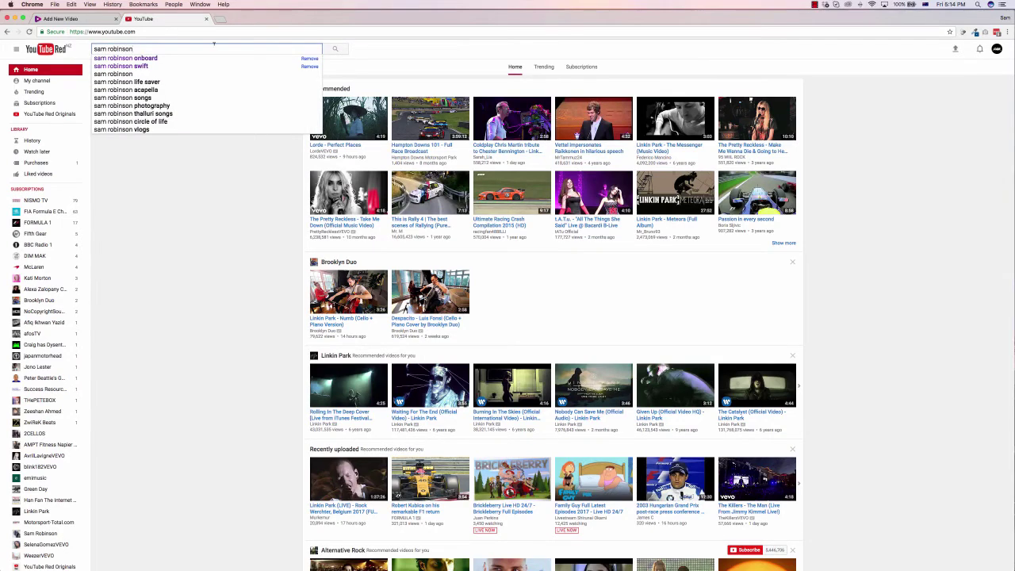
click(191, 58)
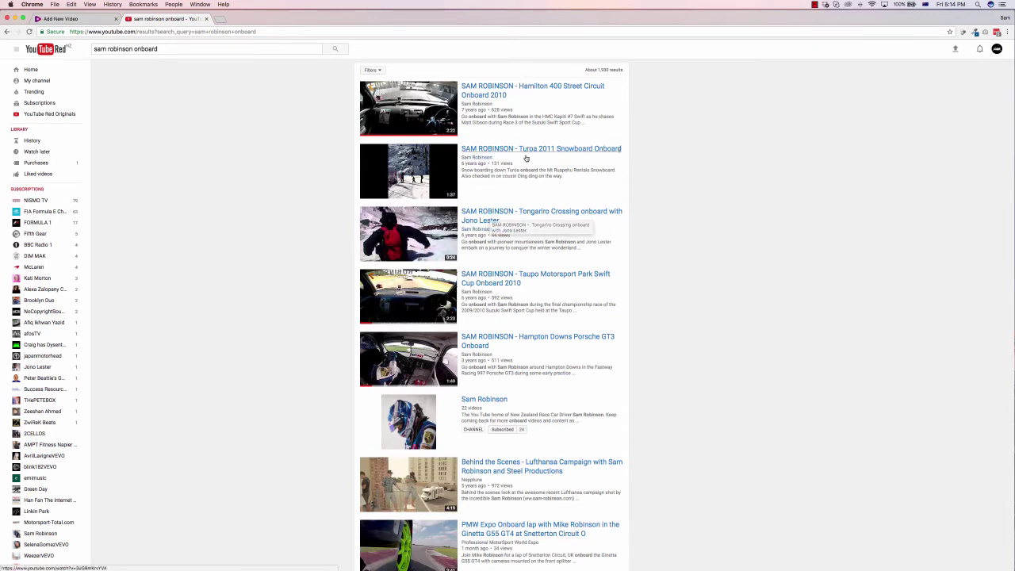
scroll(526, 158, down, 2)
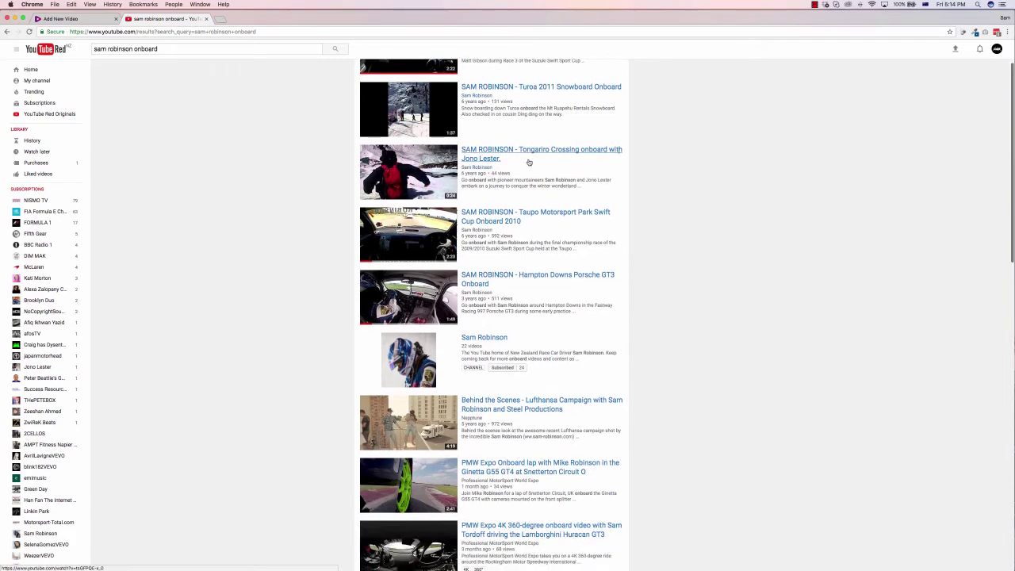
right_click(490, 276)
click(508, 311)
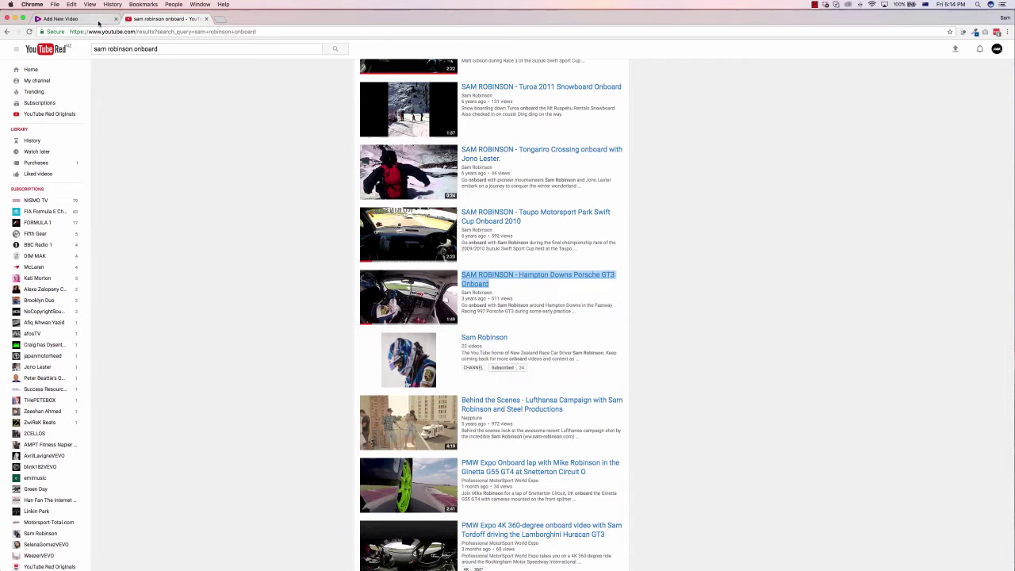
click(100, 20)
Step: Paste the YouTube link into the URL field, look it up, and select the Hampton Downs video
click(75, 266)
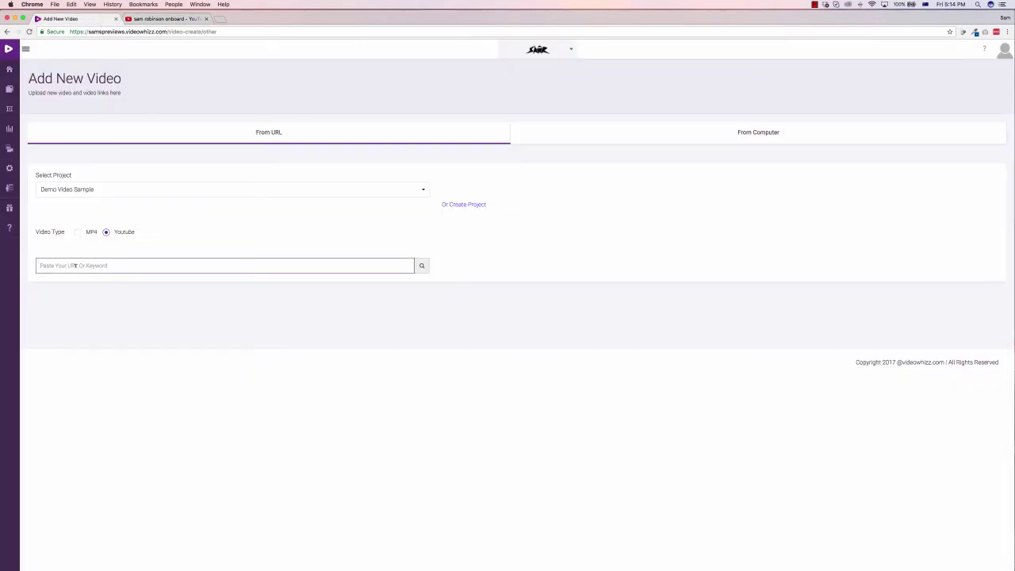
key(super+v)
click(422, 266)
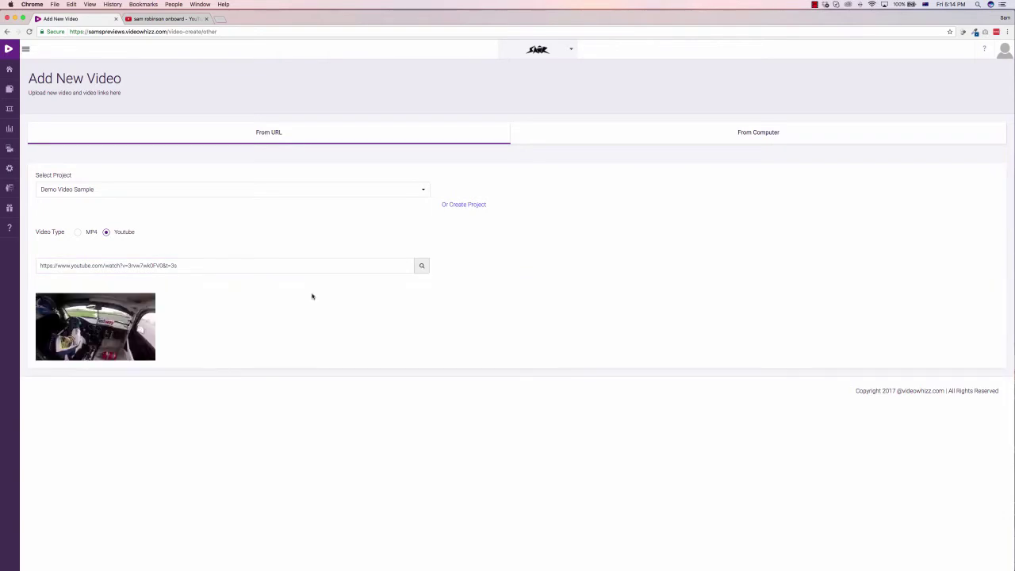
mouse_move(116, 317)
click(152, 324)
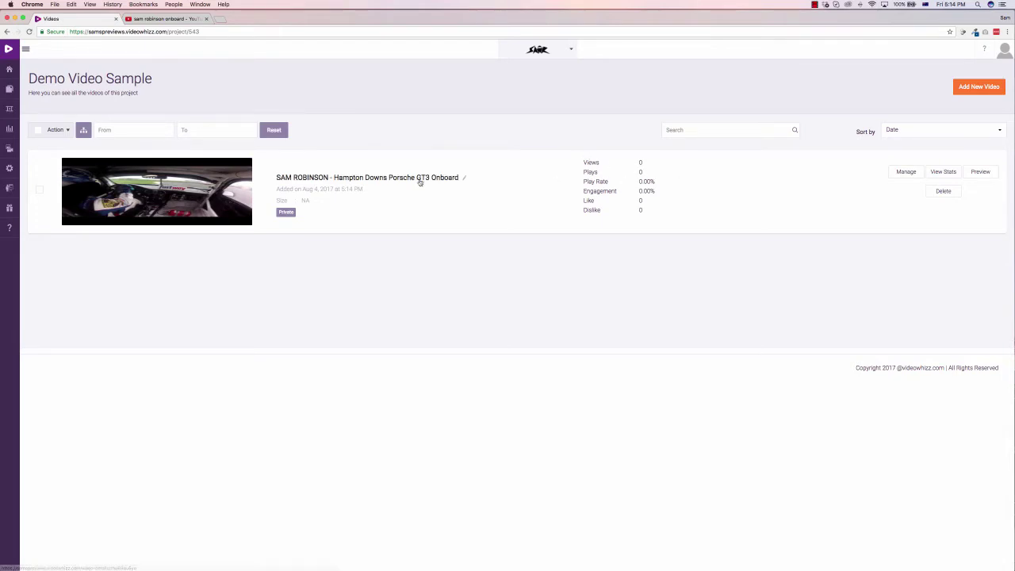
mouse_move(8, 168)
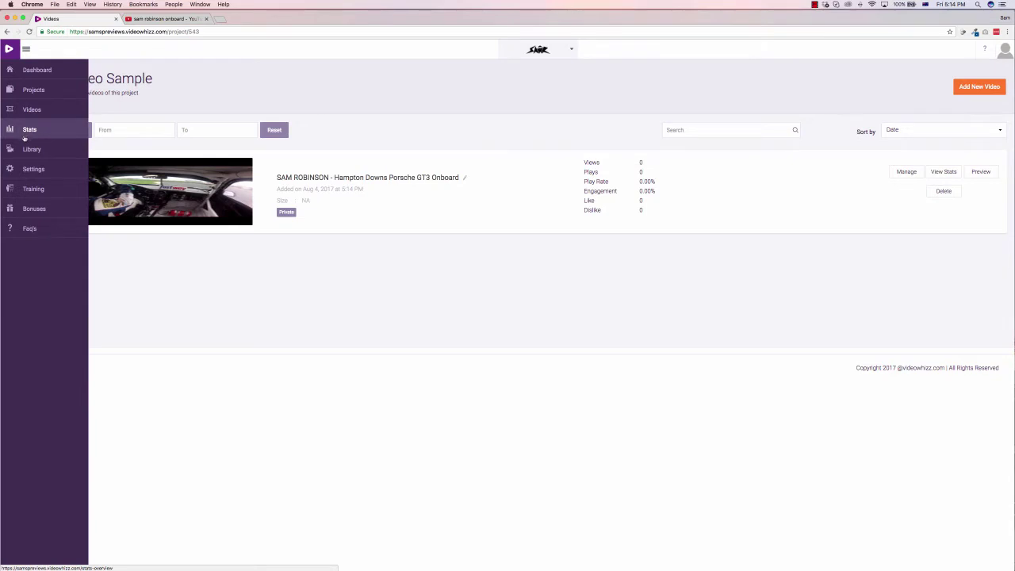
Step: Open the account settings and check the integration types, leaving Autoresponder selected
click(27, 168)
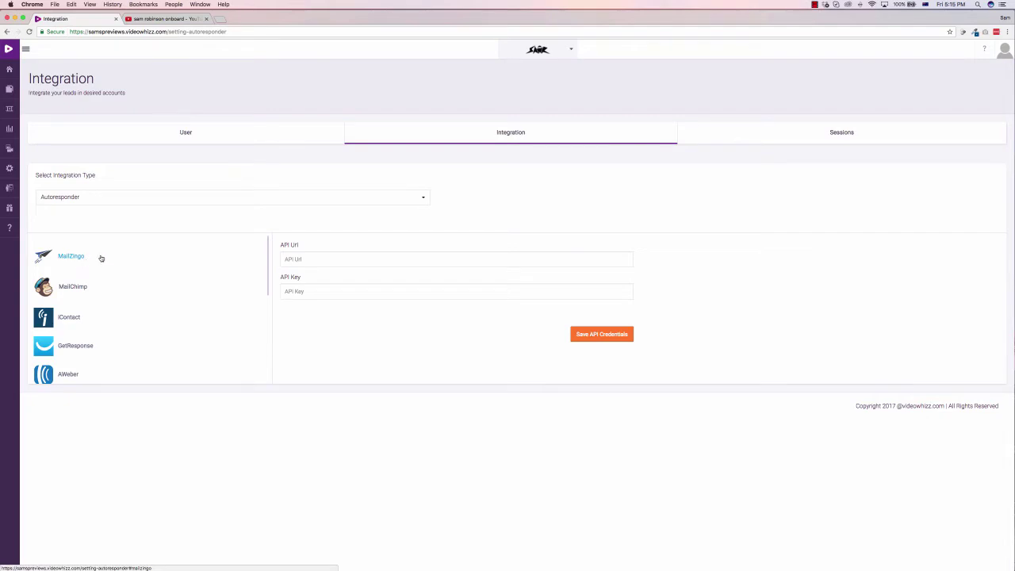
scroll(109, 274, down, 5)
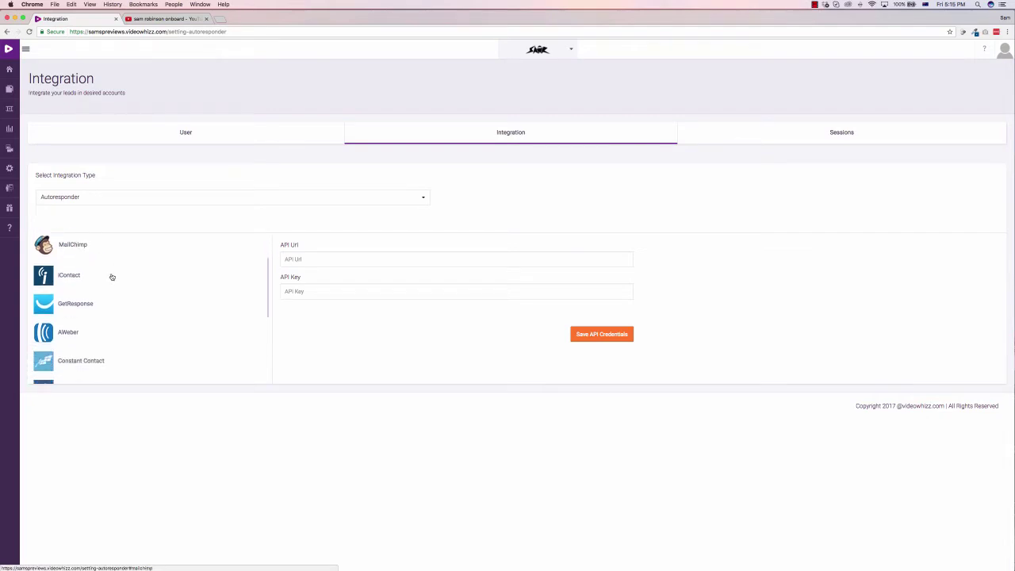
scroll(112, 277, down, 3)
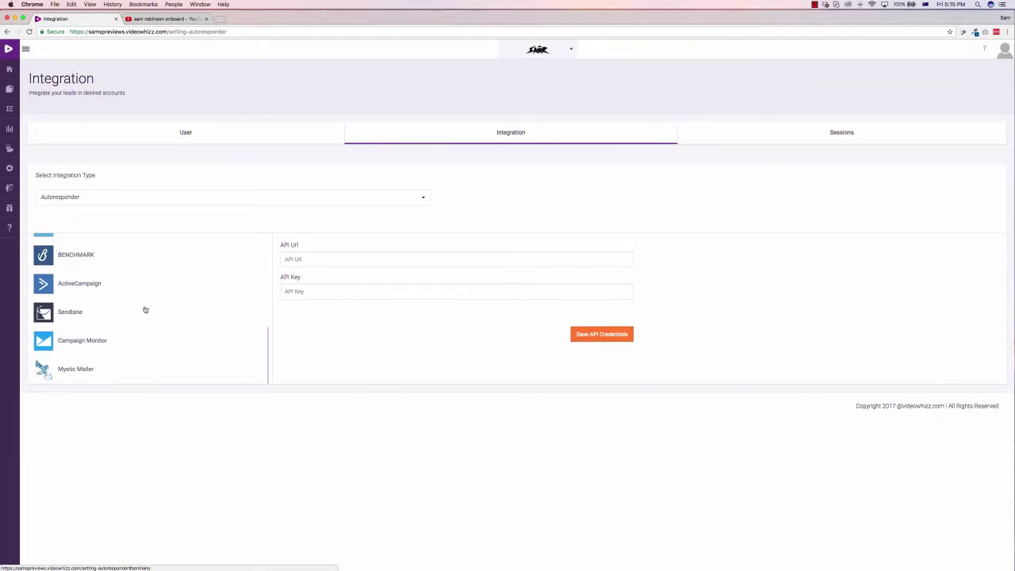
click(139, 199)
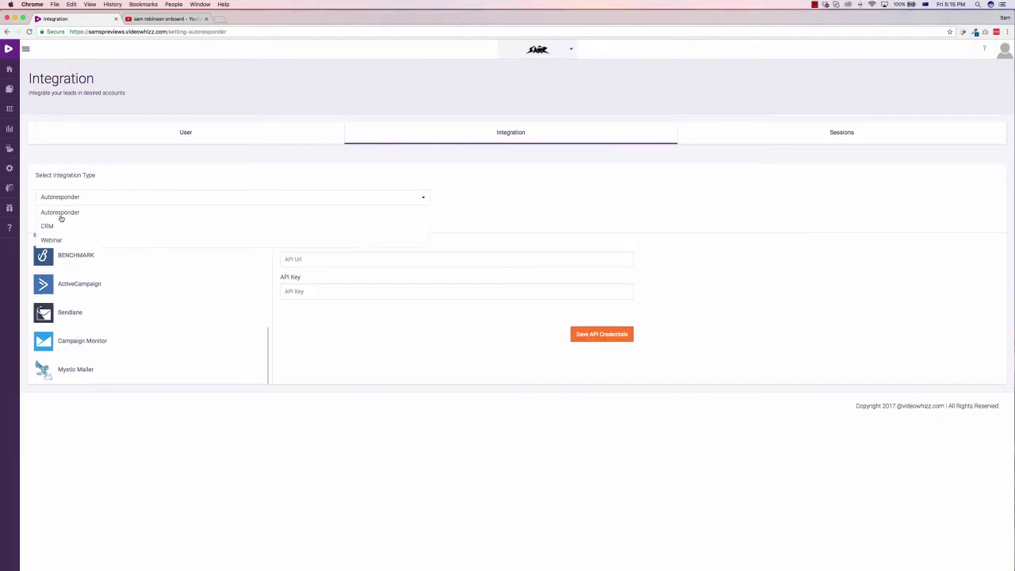
click(482, 202)
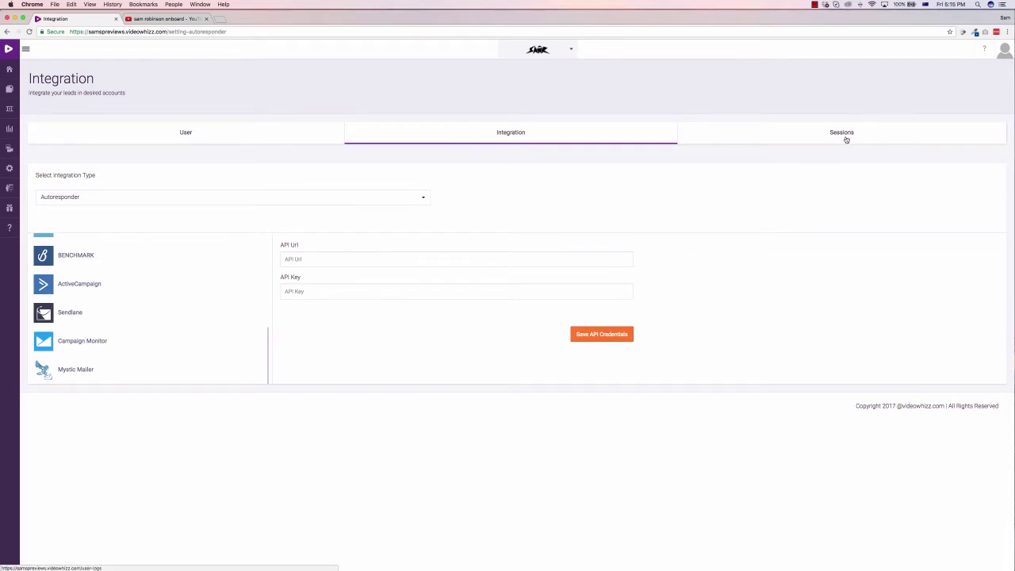
mouse_move(15, 149)
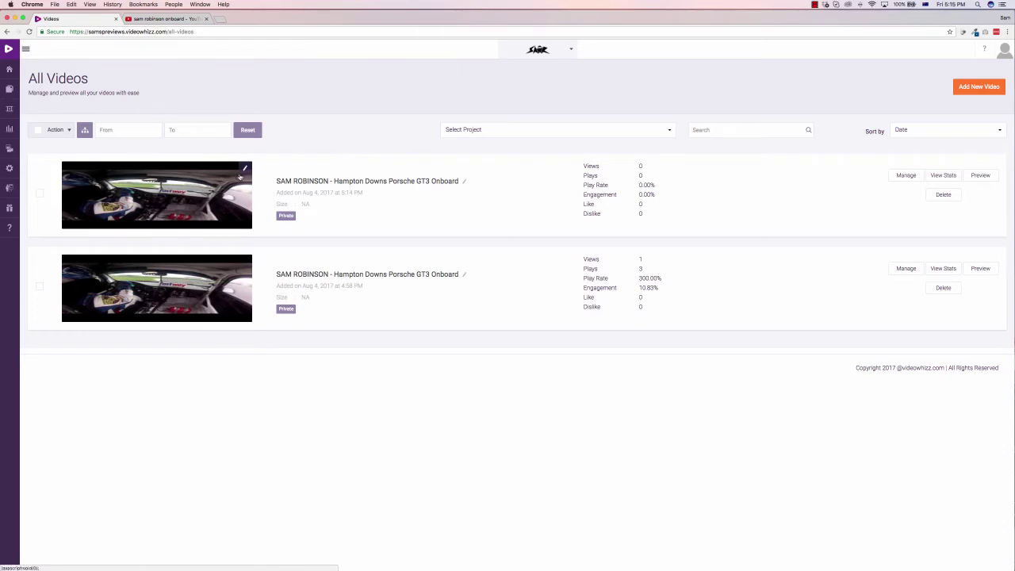
Step: Open the first Hampton Downs video's details, review title and description, keep Business / Careers
click(908, 175)
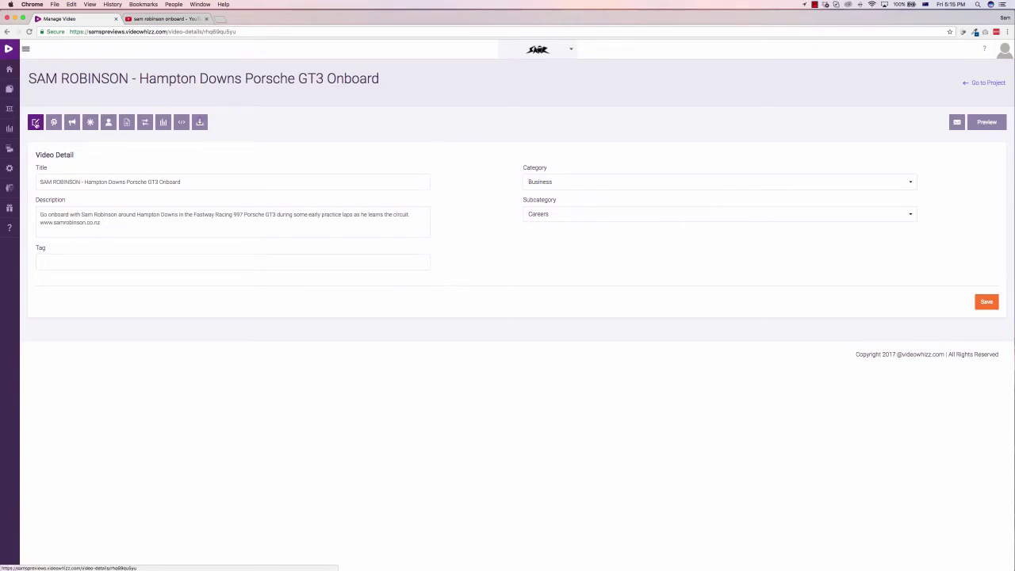
drag(68, 181, 211, 181)
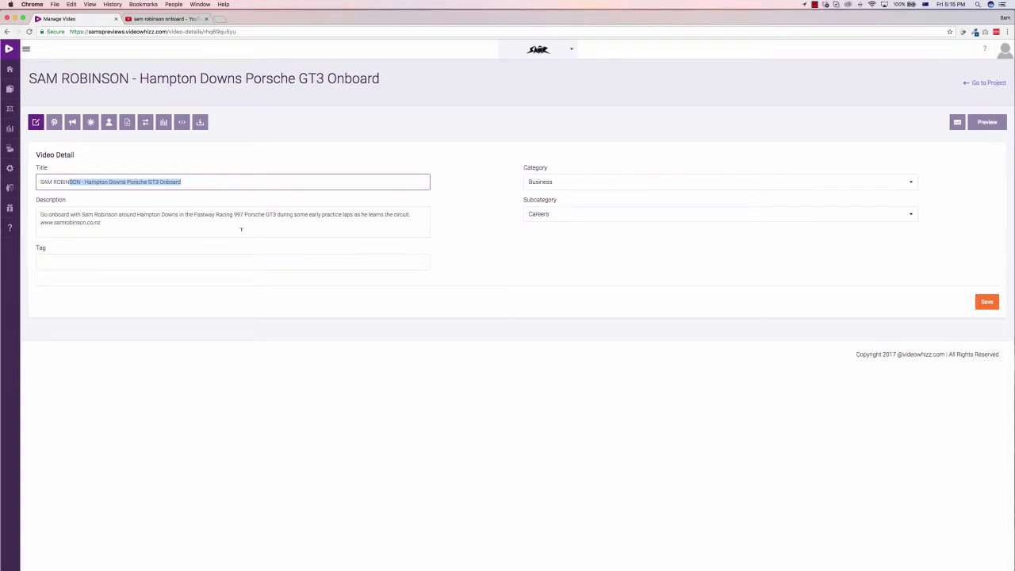
drag(102, 223, 44, 214)
click(408, 233)
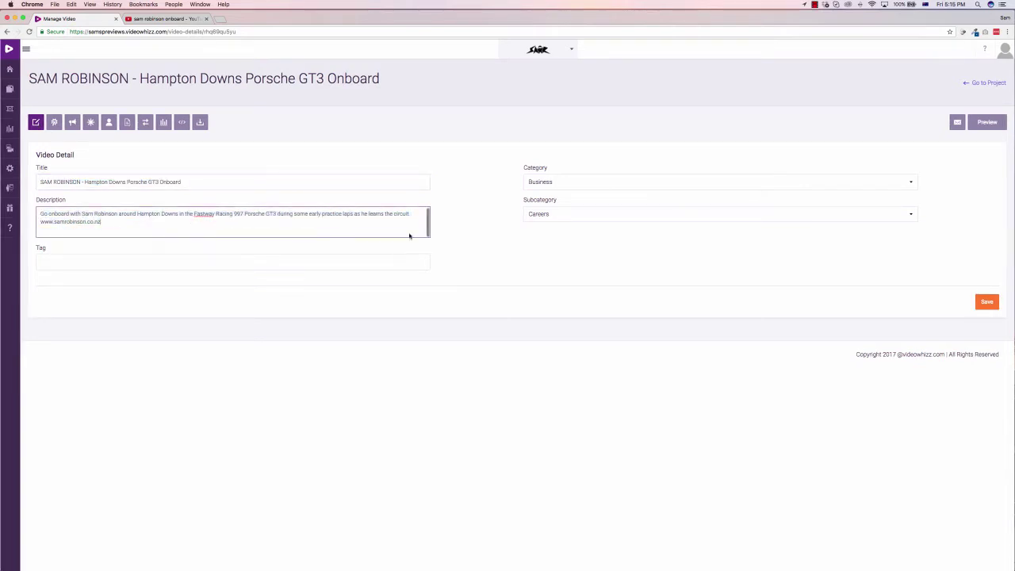
click(566, 184)
click(540, 197)
click(531, 214)
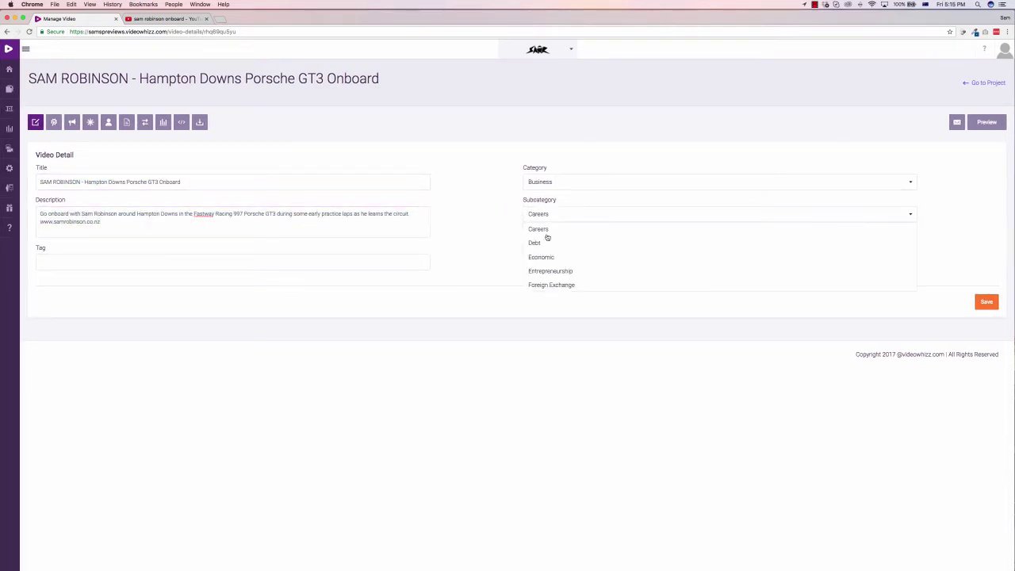
click(496, 199)
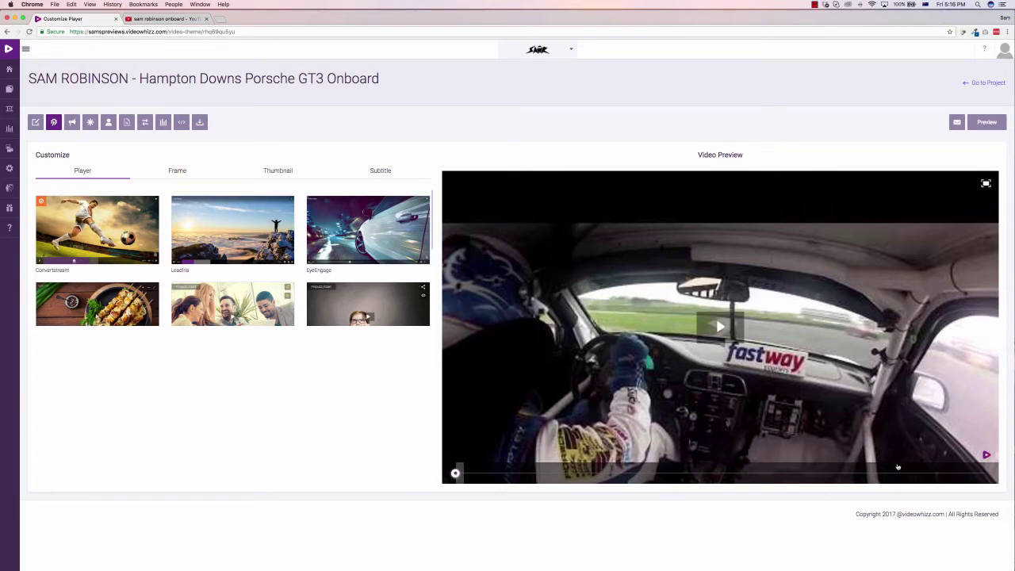
Step: Preview the LeadIris and then StarkMark player themes, playing the racing video with each
mouse_move(257, 223)
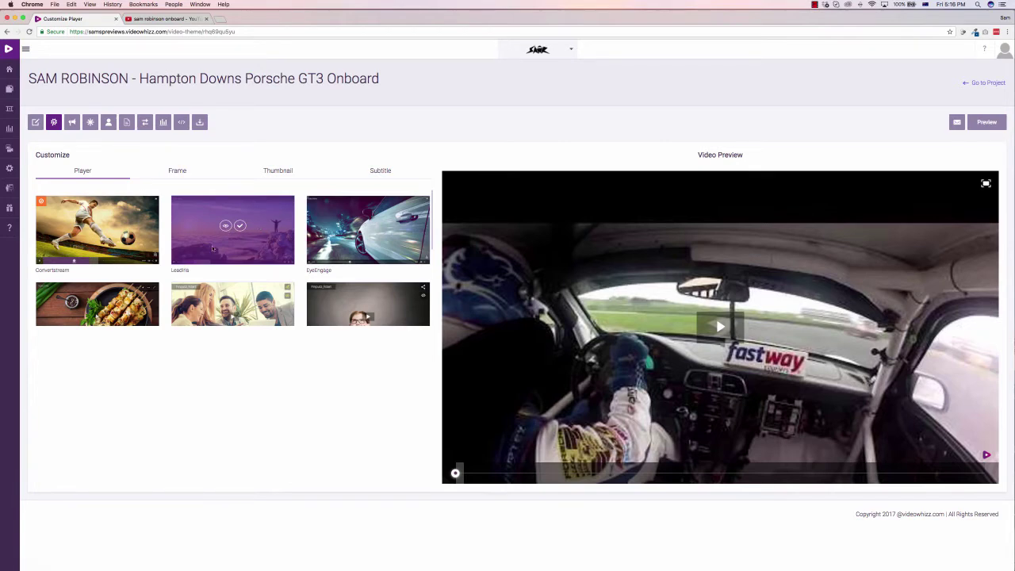
click(226, 226)
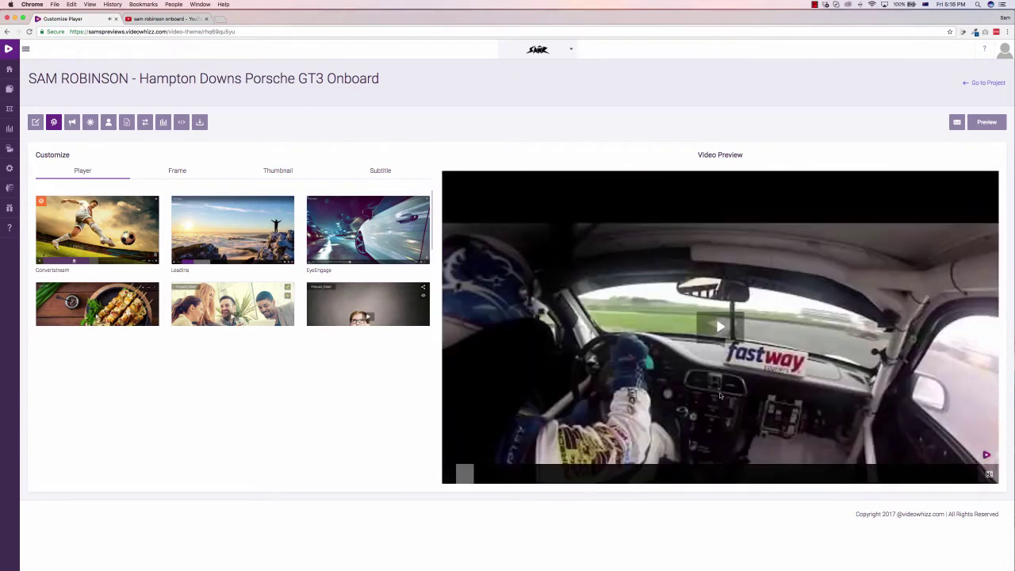
click(671, 350)
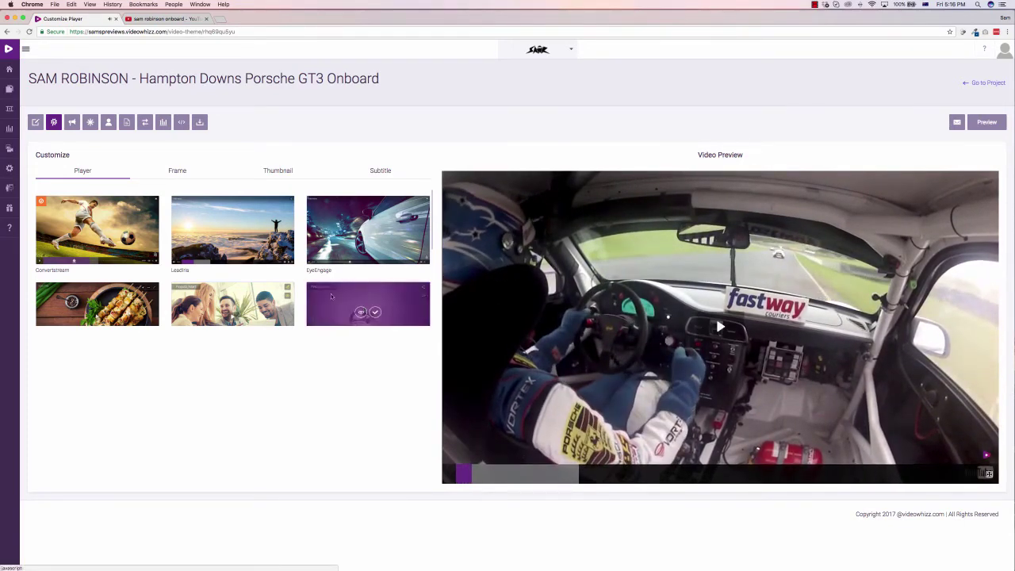
scroll(258, 323, down, 3)
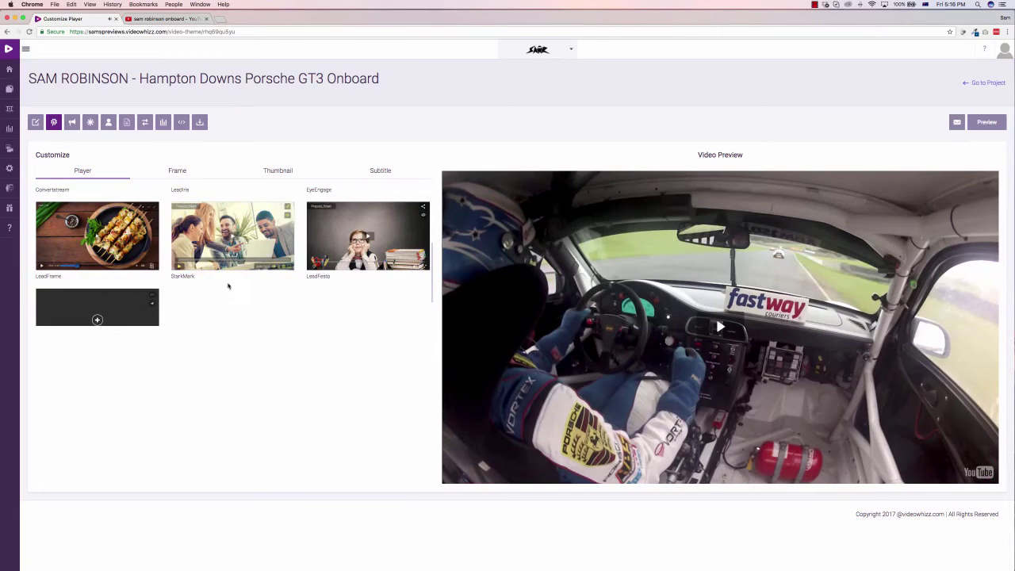
click(225, 232)
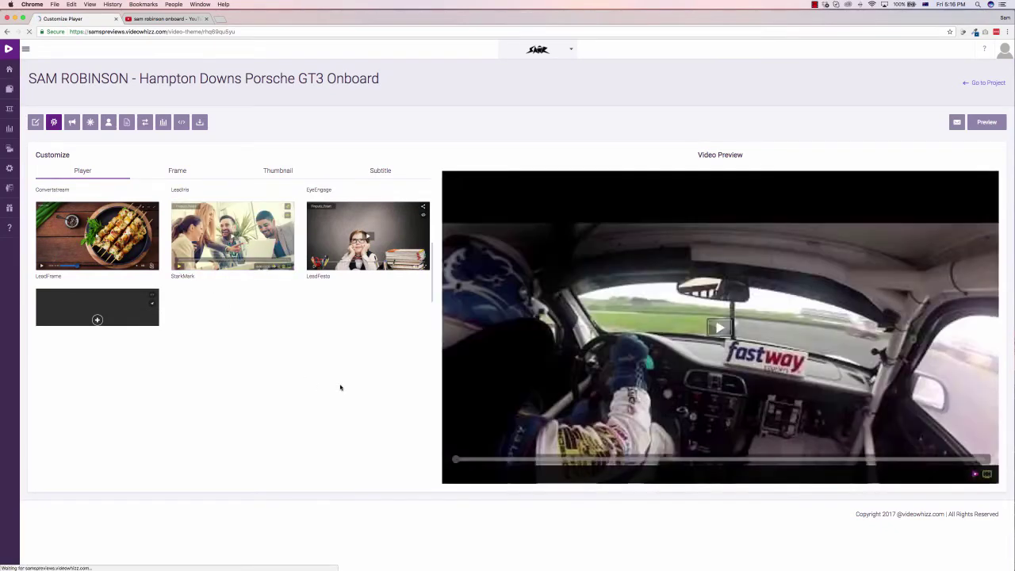
click(696, 340)
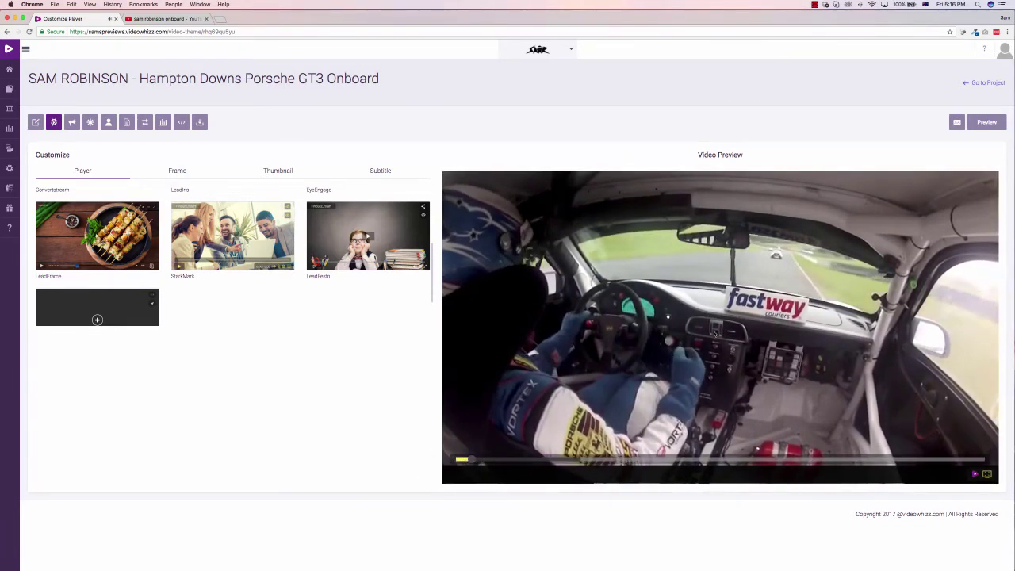
Step: Show the video preview inside the Laptop 2 device frame
click(181, 175)
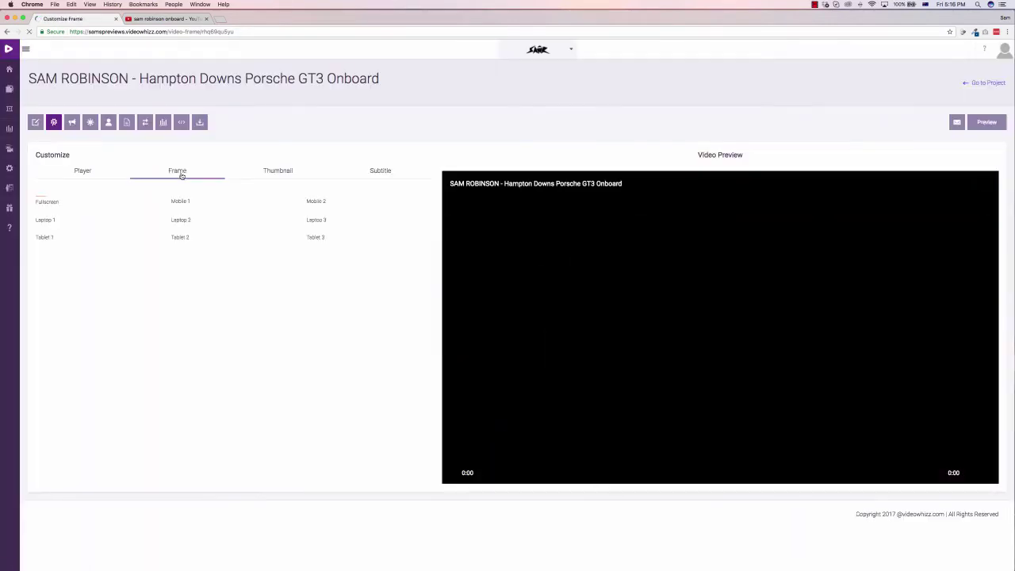
mouse_move(127, 307)
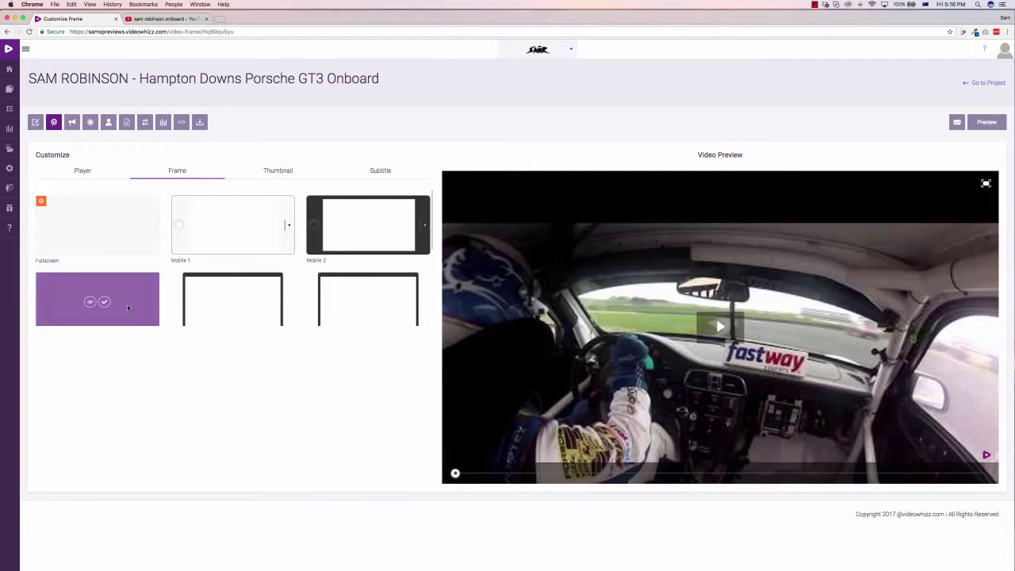
scroll(183, 268, down, 2)
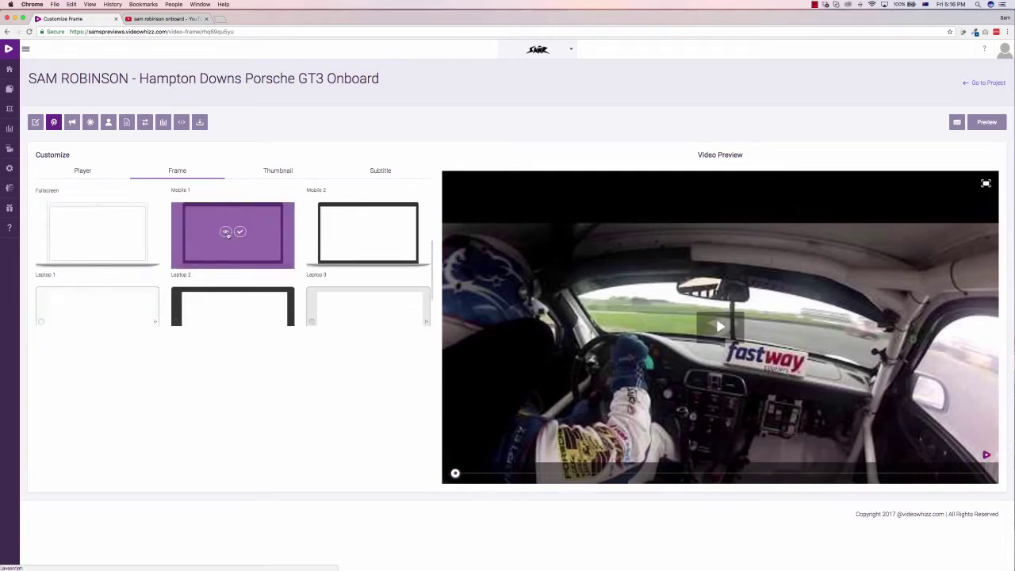
click(226, 232)
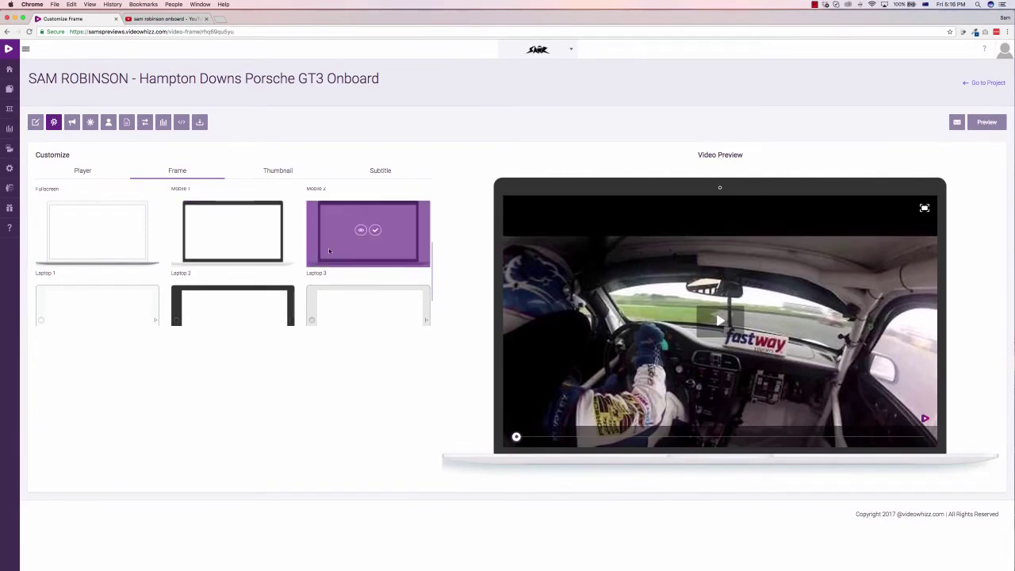
scroll(328, 248, down, 2)
mouse_move(328, 248)
scroll(238, 270, up, 3)
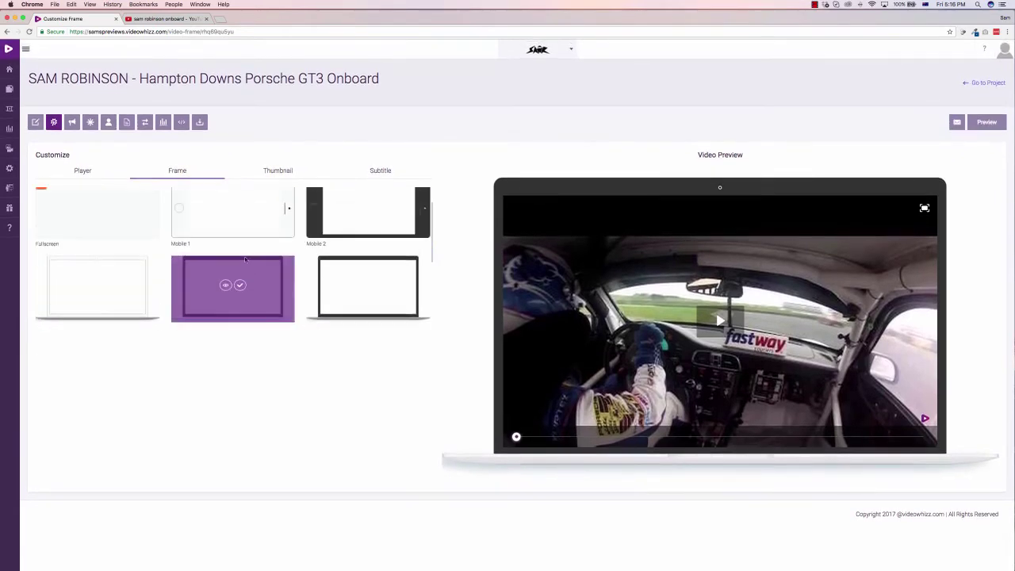
Step: Review the Thumbnail and Subtitle settings, including the .srt box, then reach Add App Or Advertise
click(280, 172)
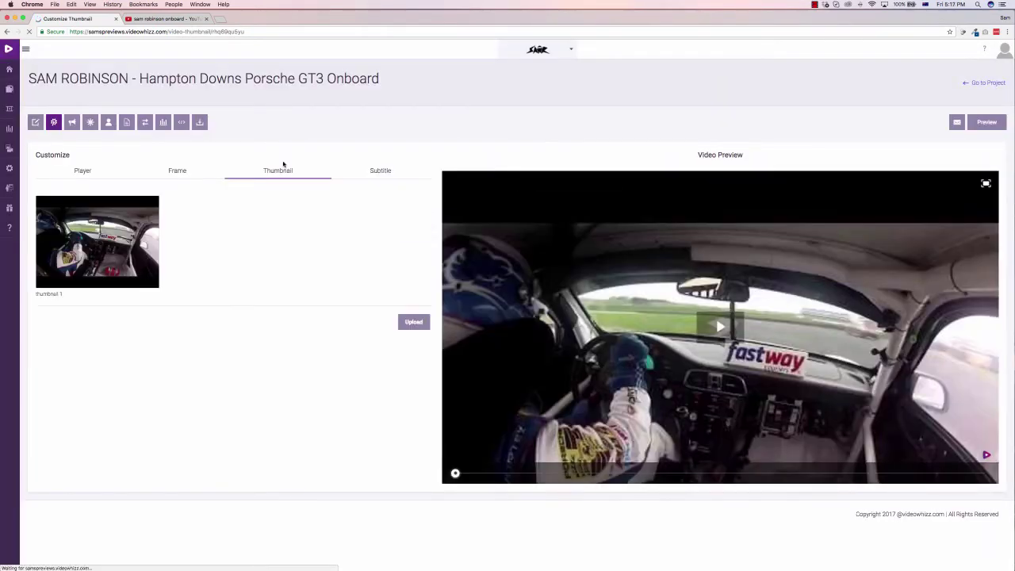
mouse_move(107, 238)
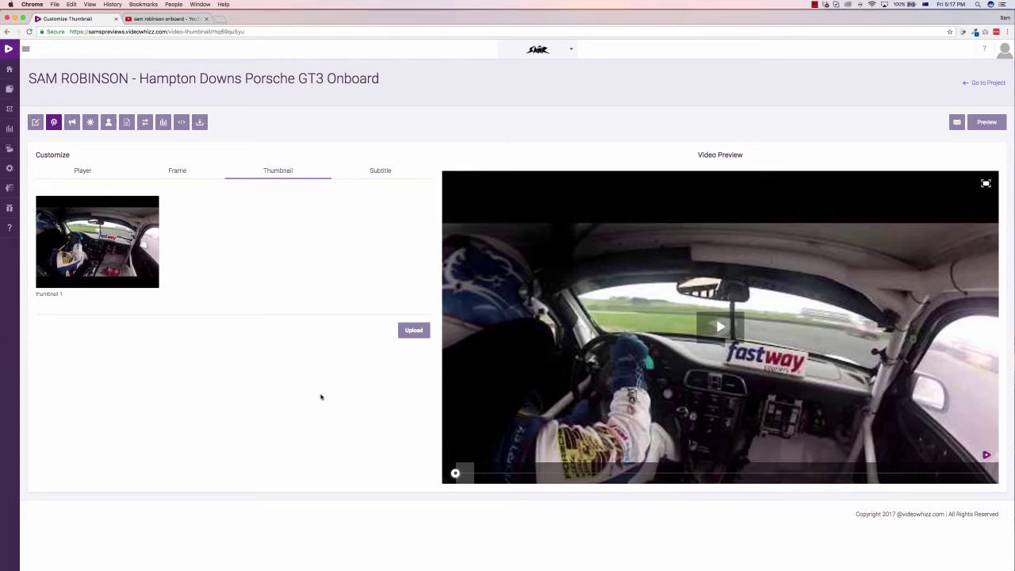
click(374, 175)
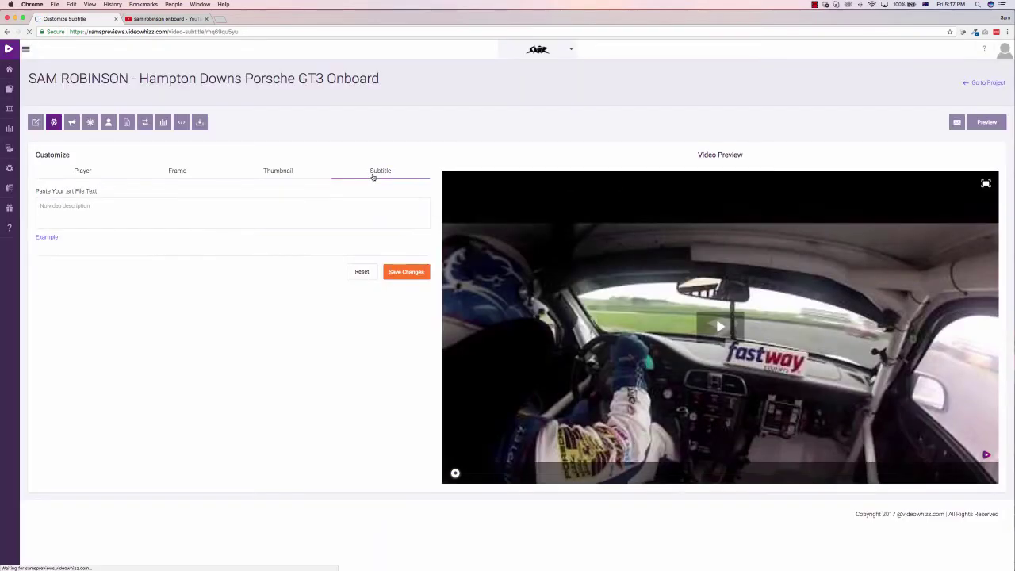
click(145, 222)
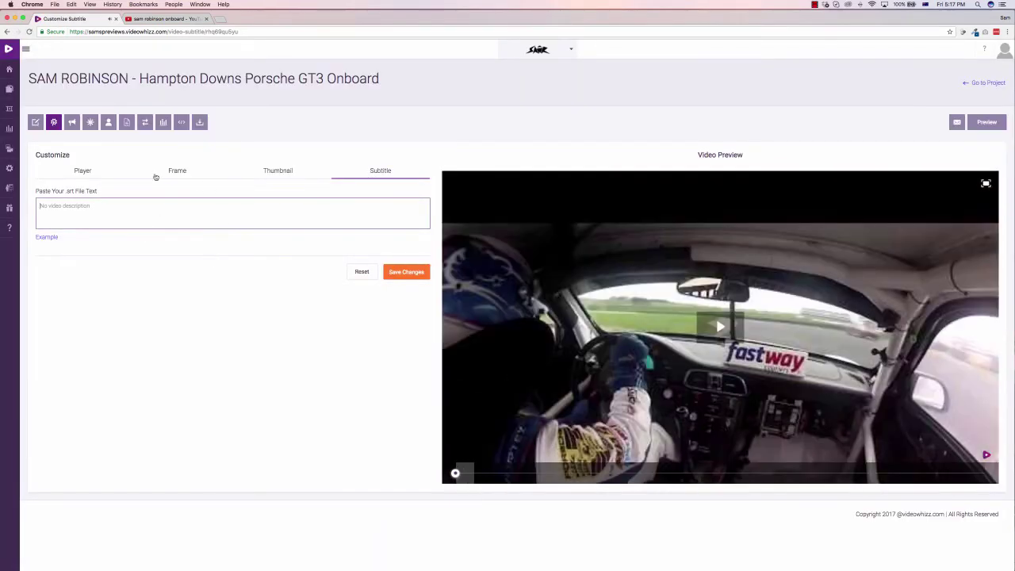
click(72, 123)
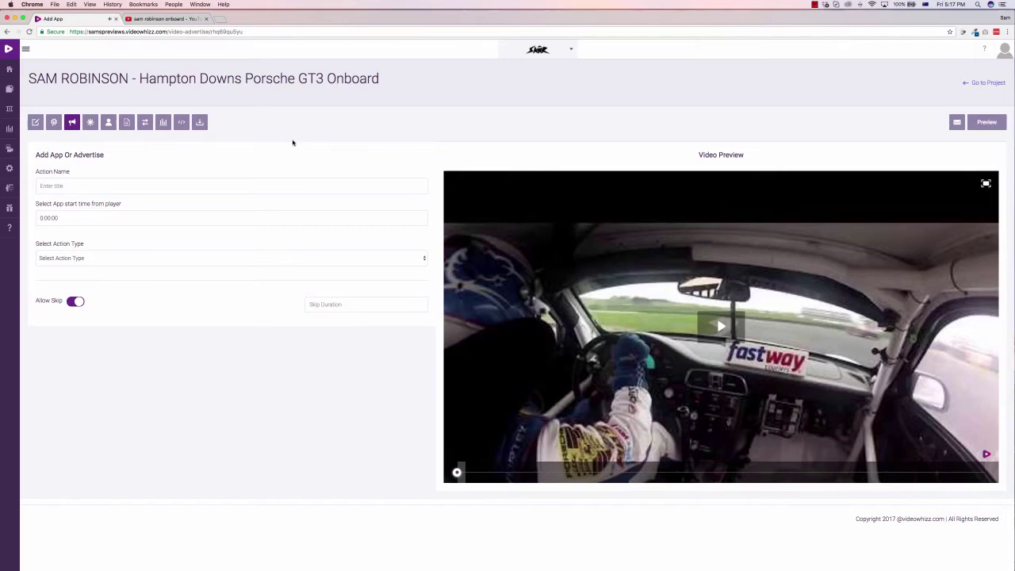
Step: Set the action type to Share App after briefly trying Lead App
click(105, 189)
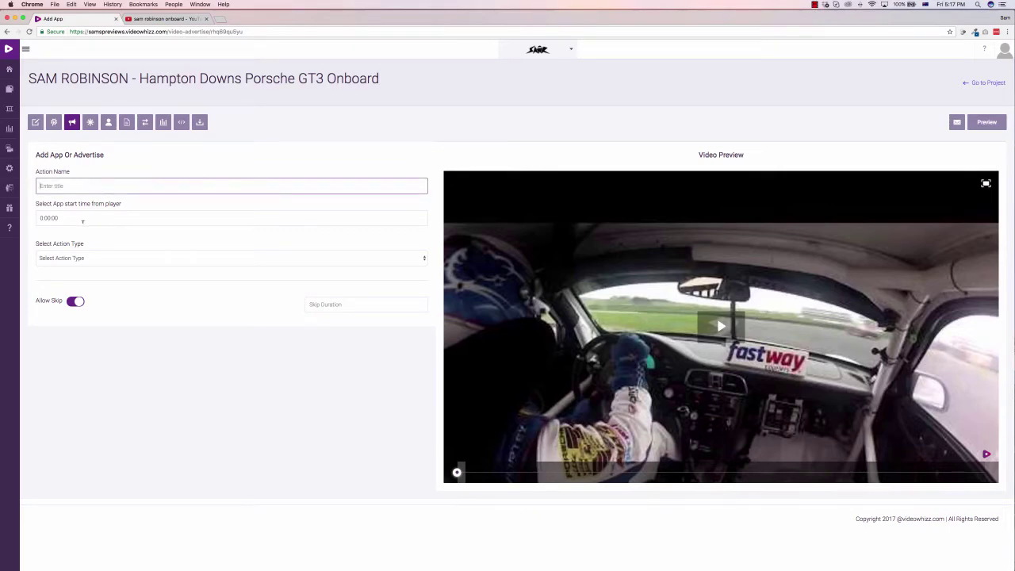
click(85, 259)
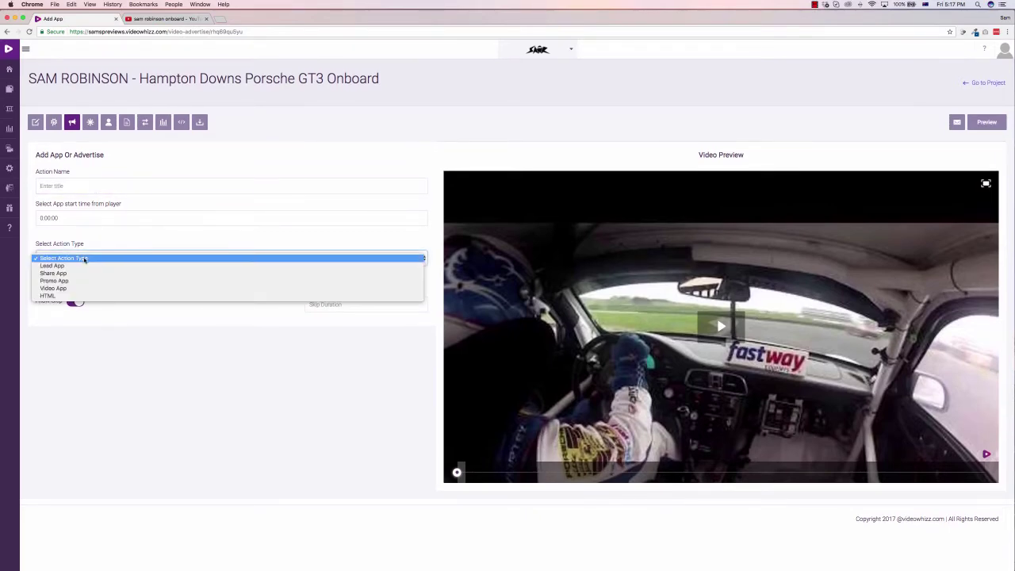
click(73, 267)
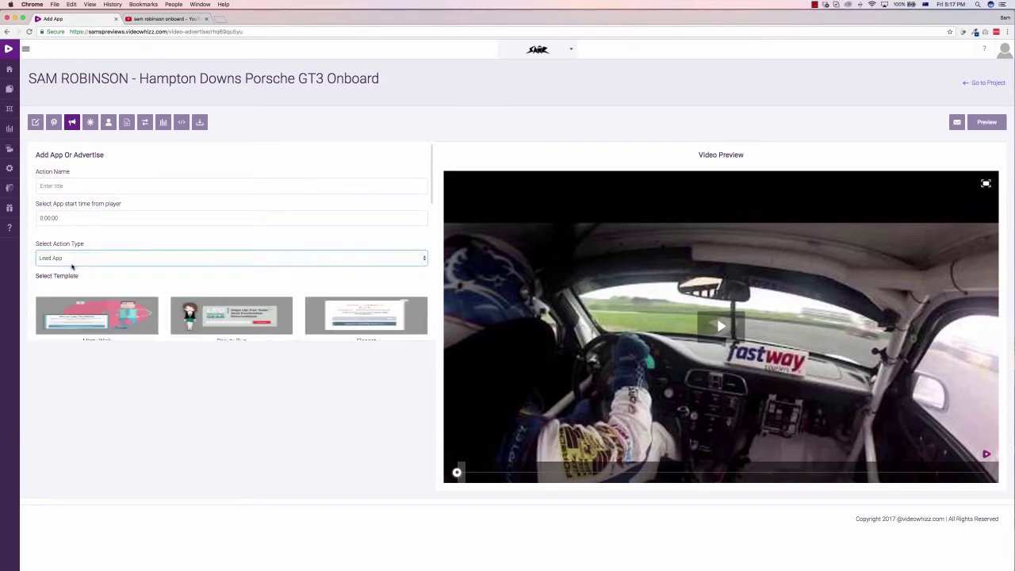
mouse_move(212, 310)
scroll(204, 291, down, 5)
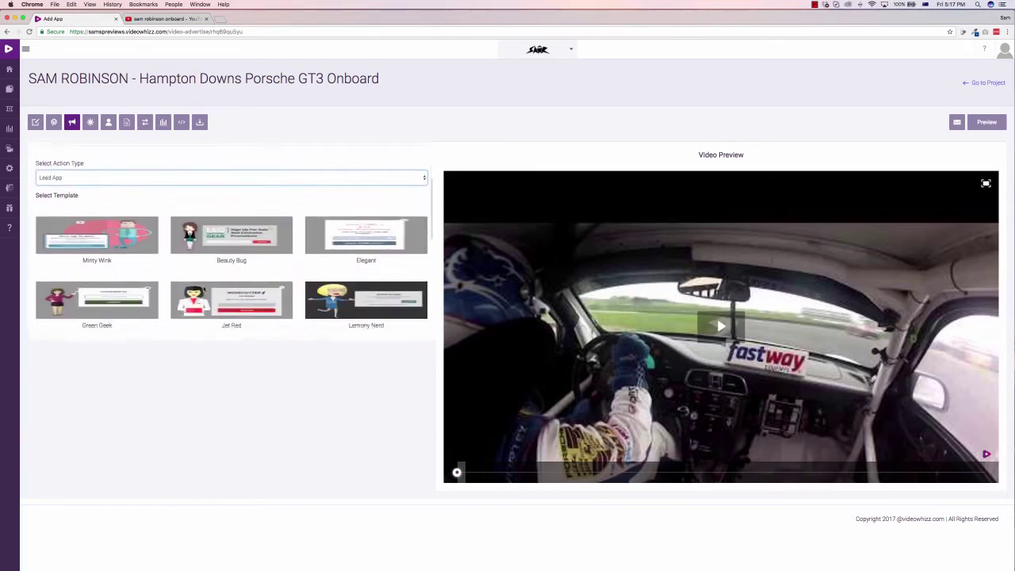
scroll(269, 302, down, 4)
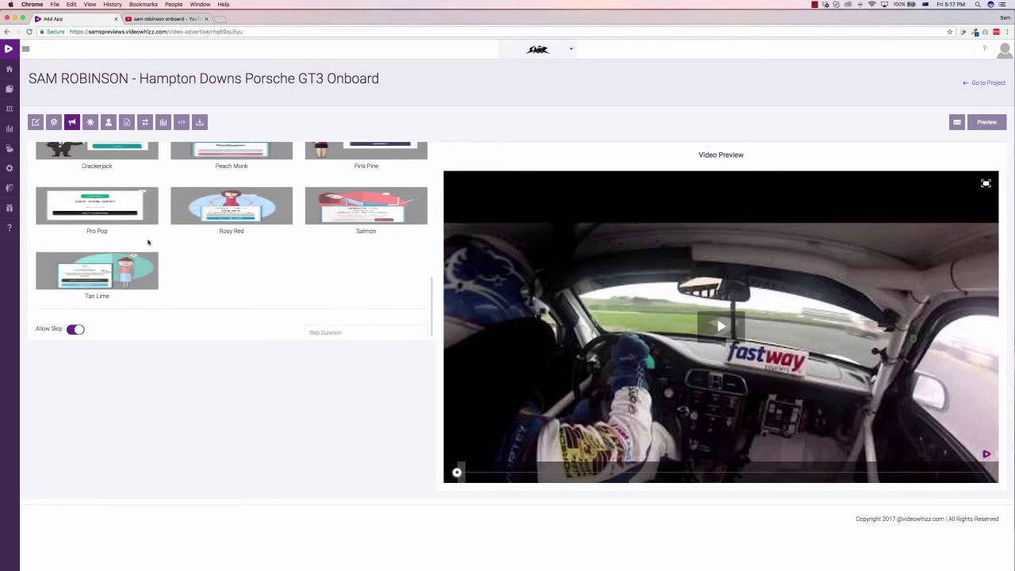
scroll(148, 242, down, 1)
scroll(244, 268, up, 10)
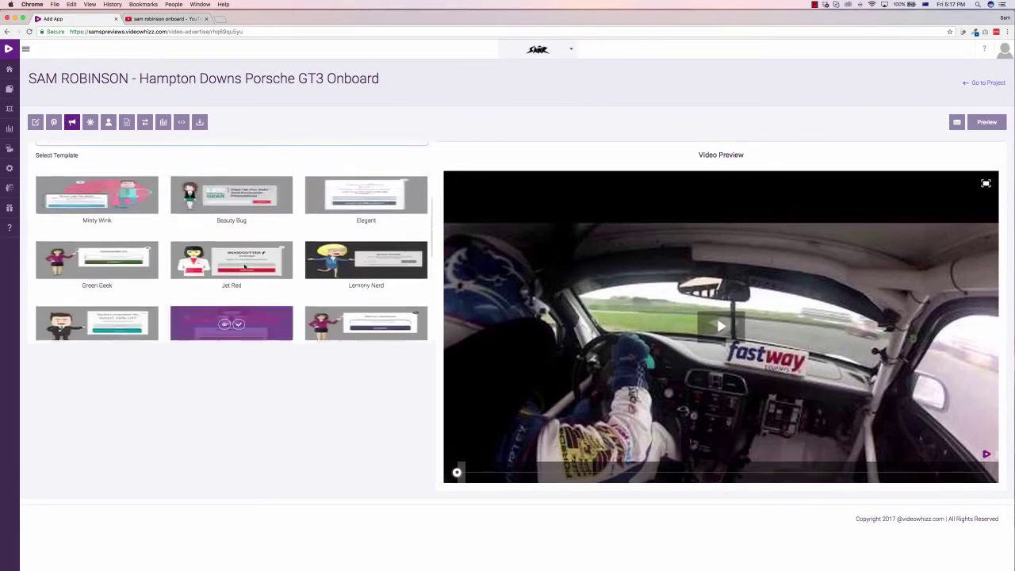
click(136, 260)
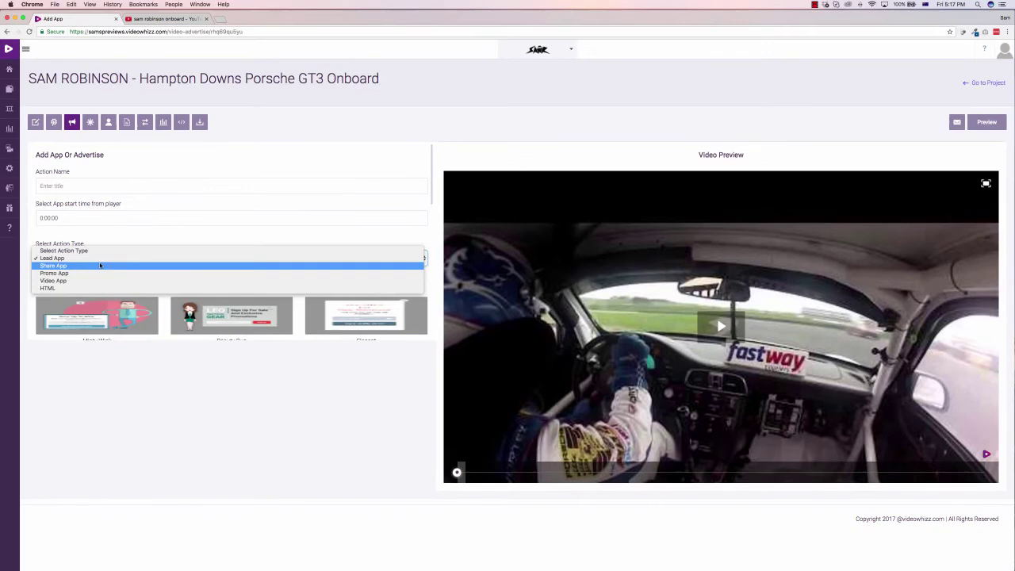
click(100, 266)
Step: Apply the Cool Pie share template and name the action 'Demo'
scroll(191, 277, down, 5)
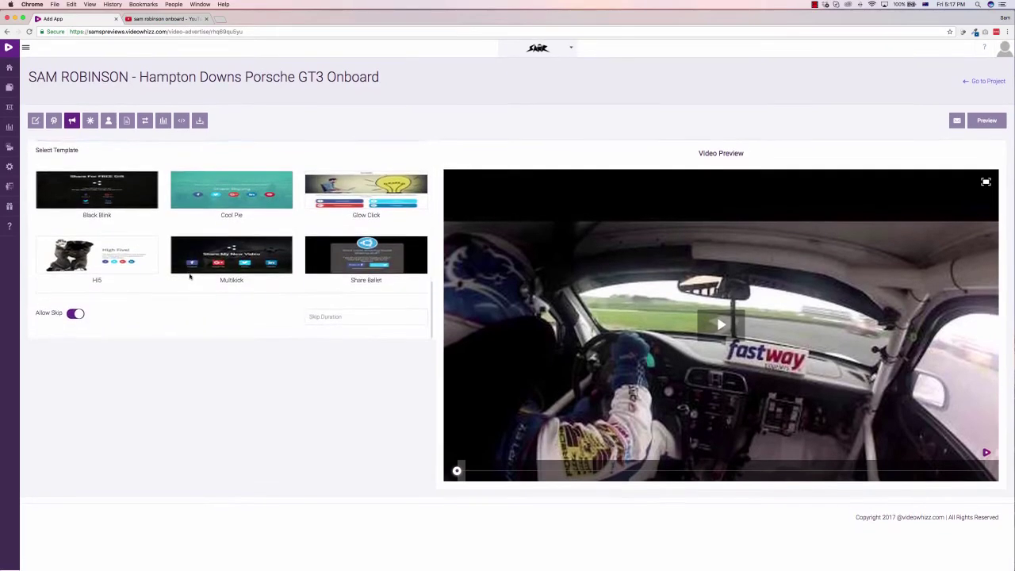
scroll(129, 247, up, 2)
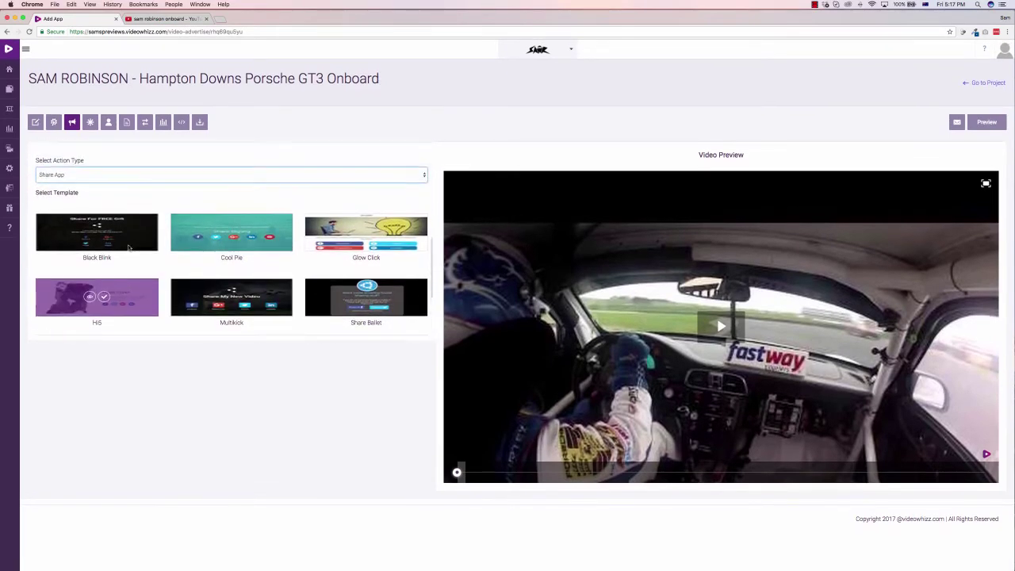
mouse_move(238, 232)
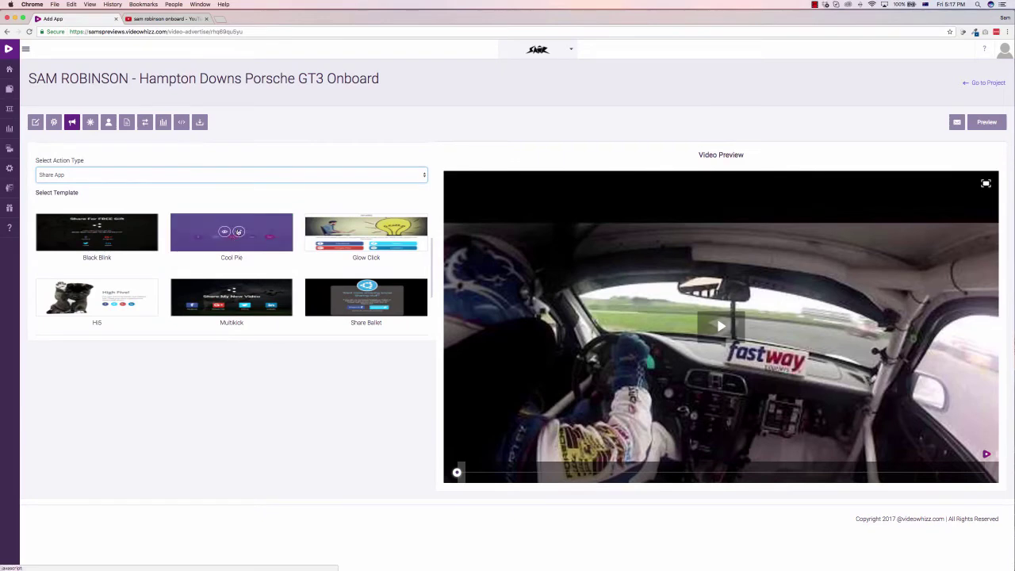
scroll(204, 221, down, 2)
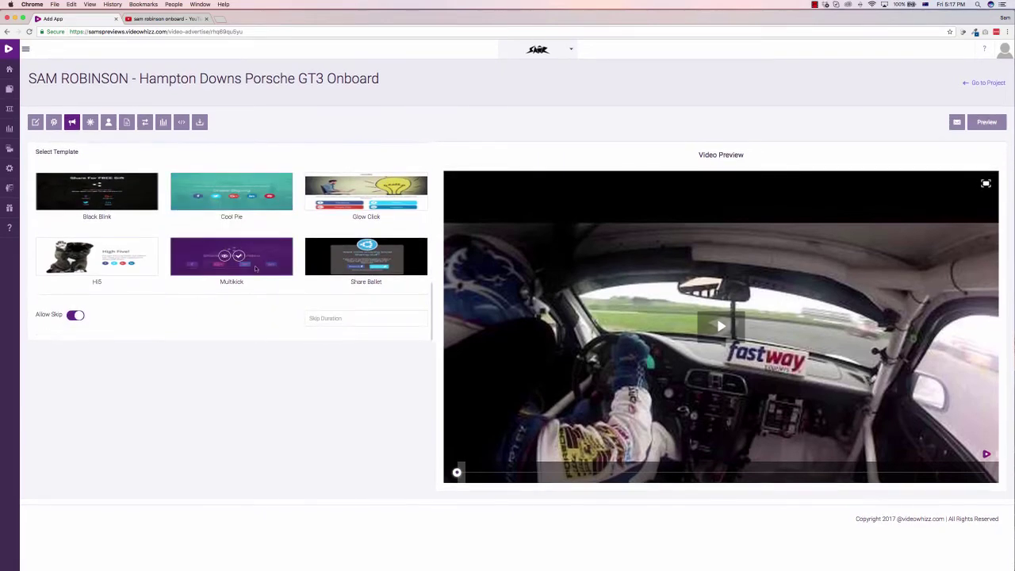
scroll(238, 250, up, 3)
click(240, 254)
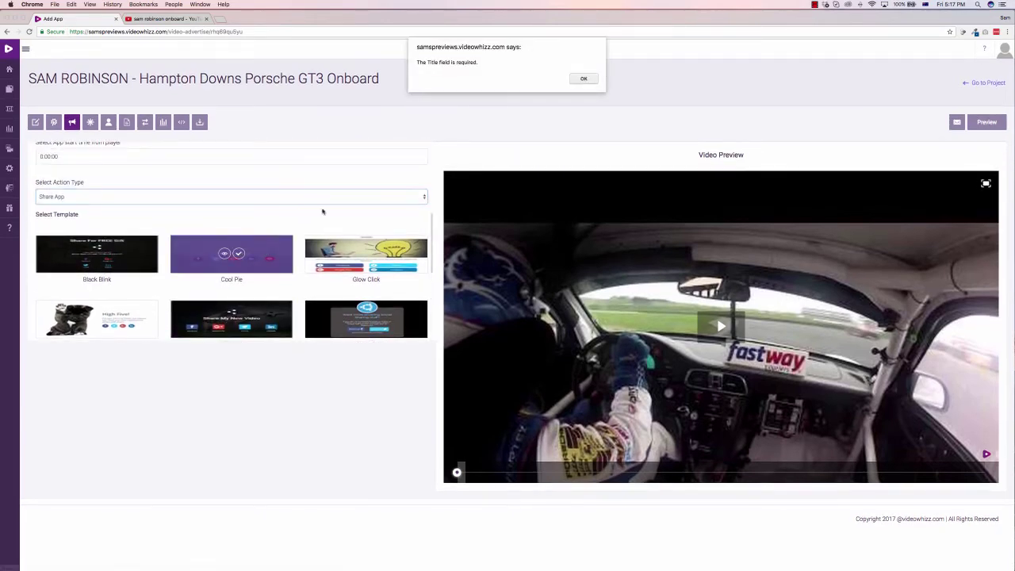
key(Return)
scroll(135, 175, up, 2)
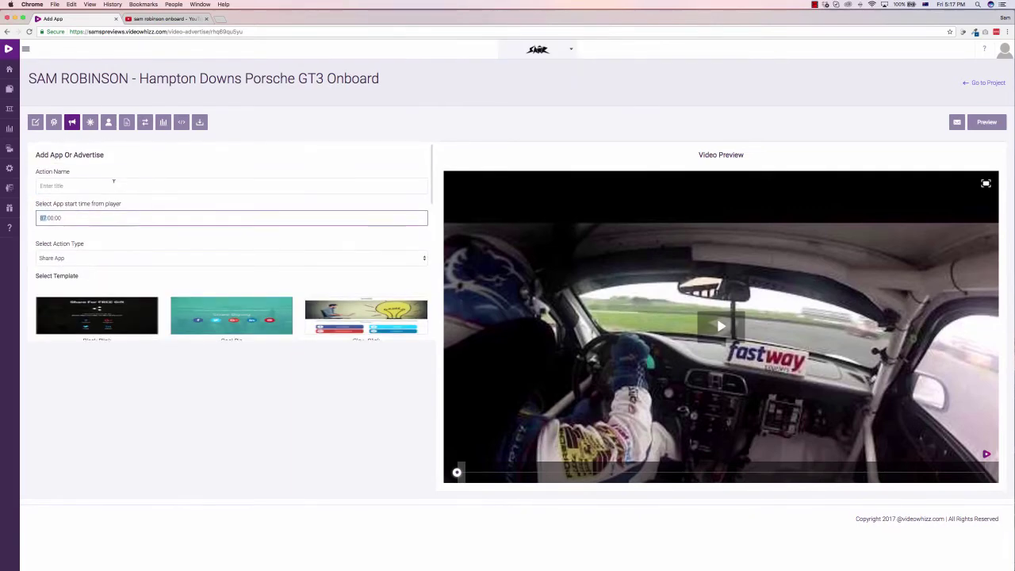
click(107, 184)
text(Dem)
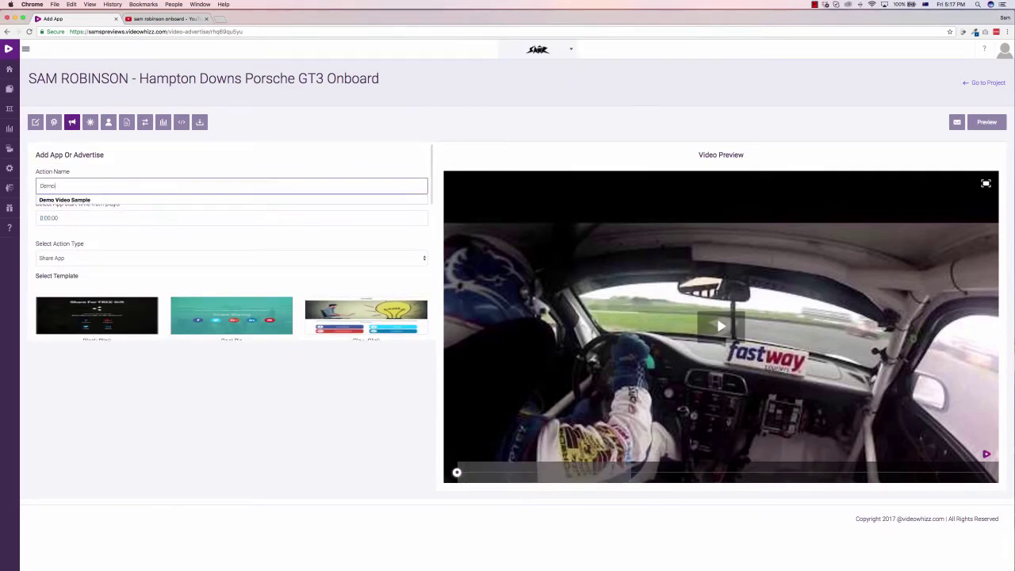
text(o)
scroll(227, 261, down, 2)
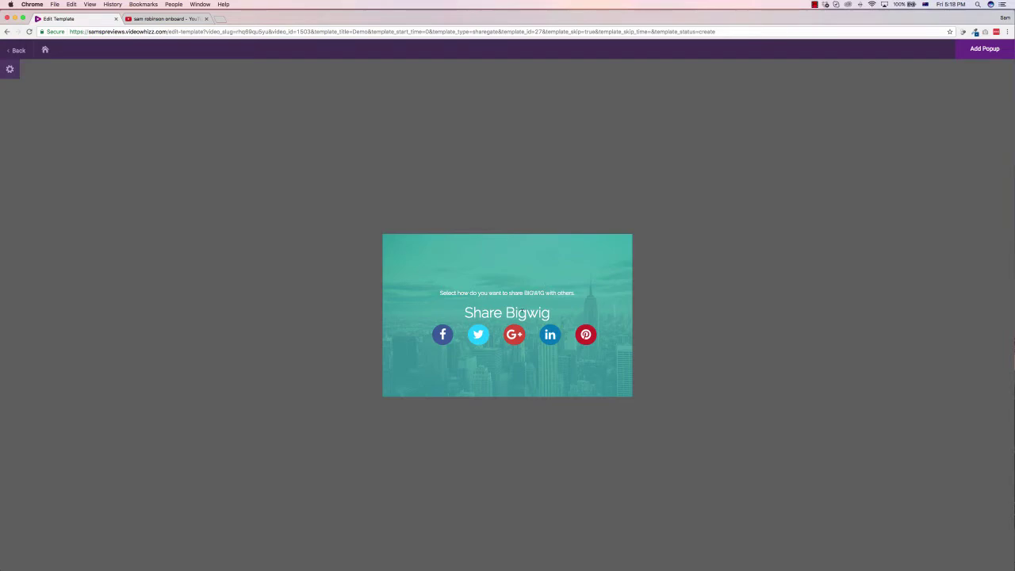
Step: Change the popup heading to 'Demo Text' and the subtitle to 'Please share this video!'
click(522, 312)
drag(551, 313, 451, 306)
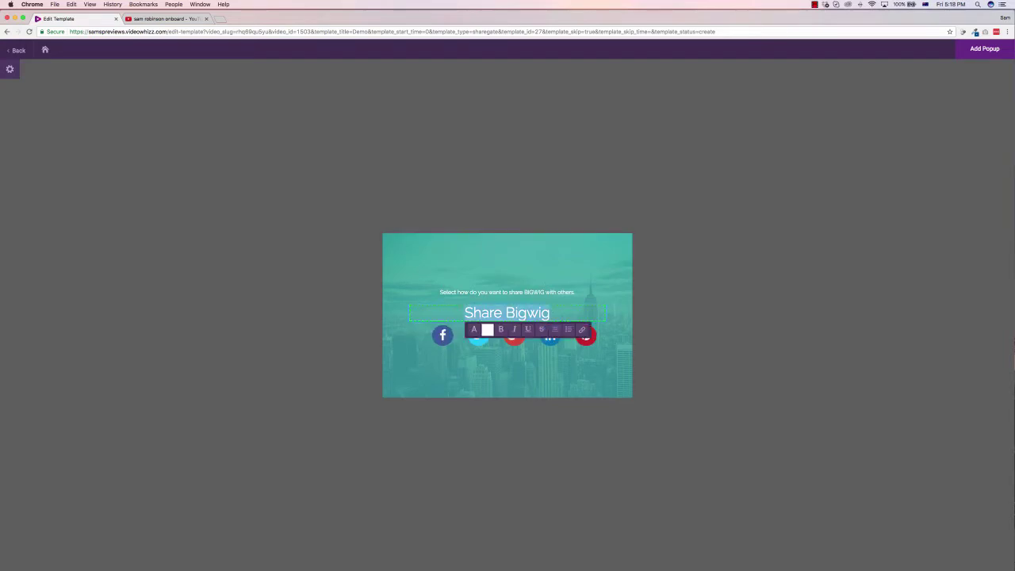
text(Demo Text)
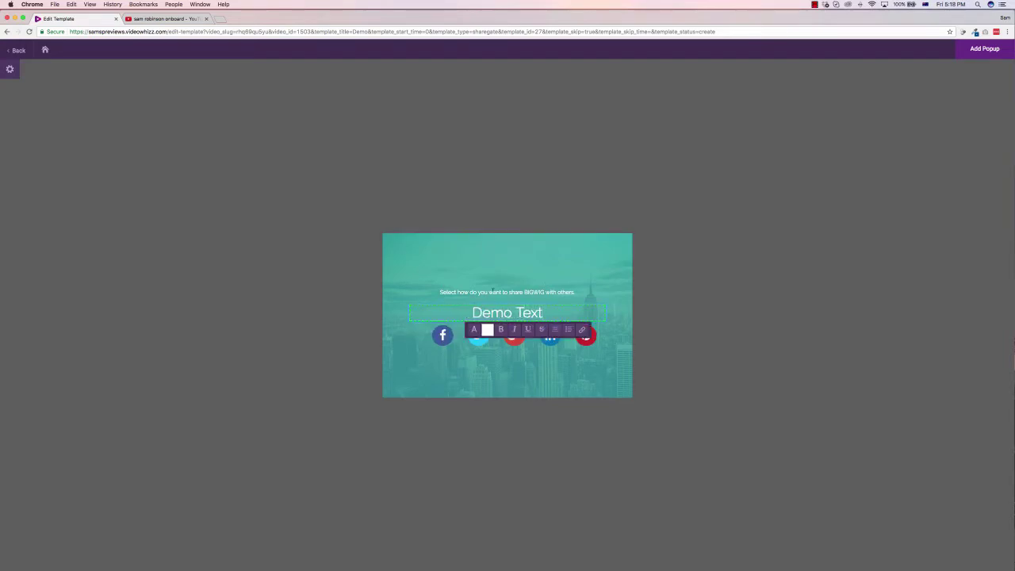
triple_click(493, 291)
text(Please shar)
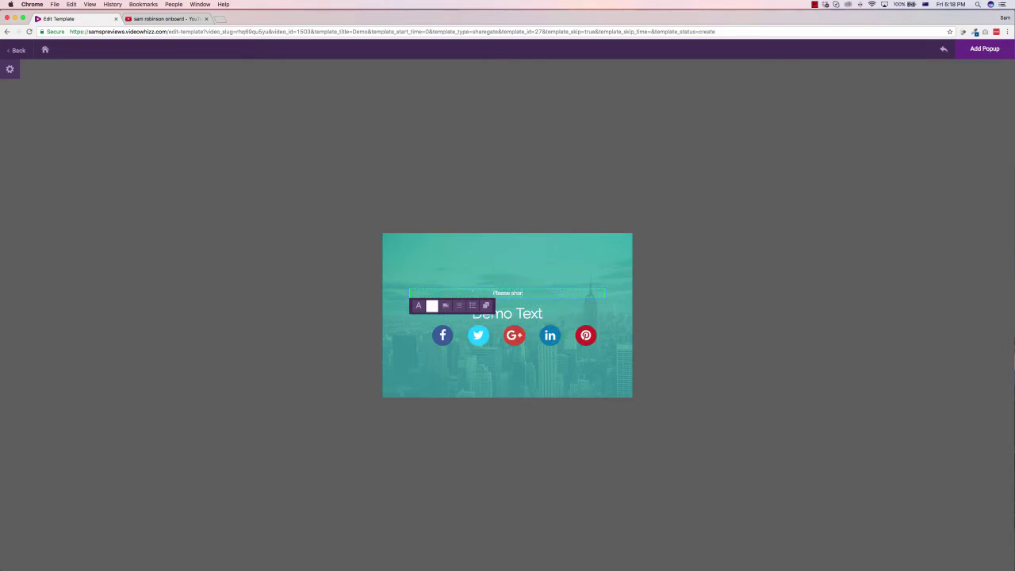
text(e this video!)
Step: Select the whole popup template and switch its background type to Image
click(544, 260)
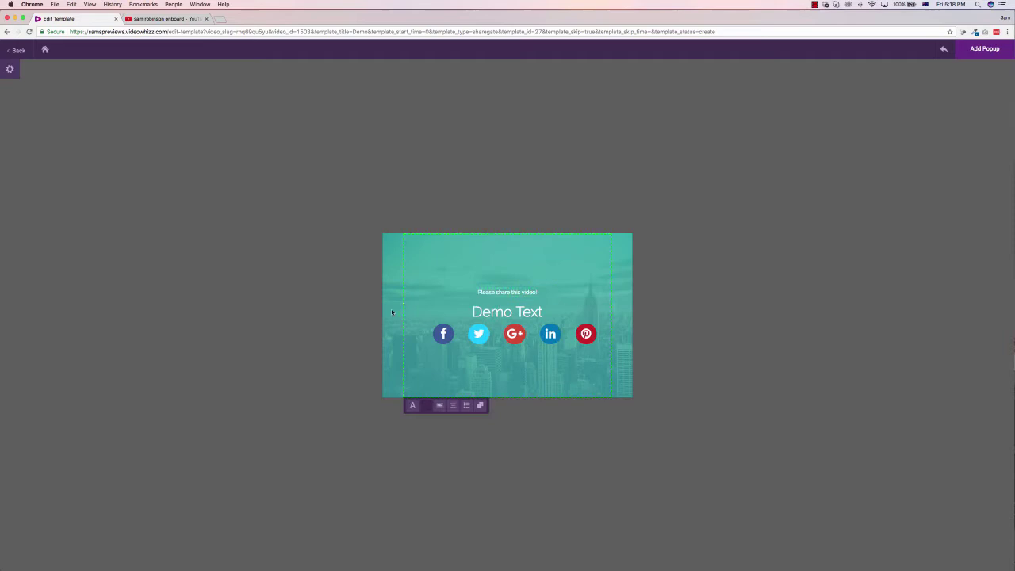
click(406, 370)
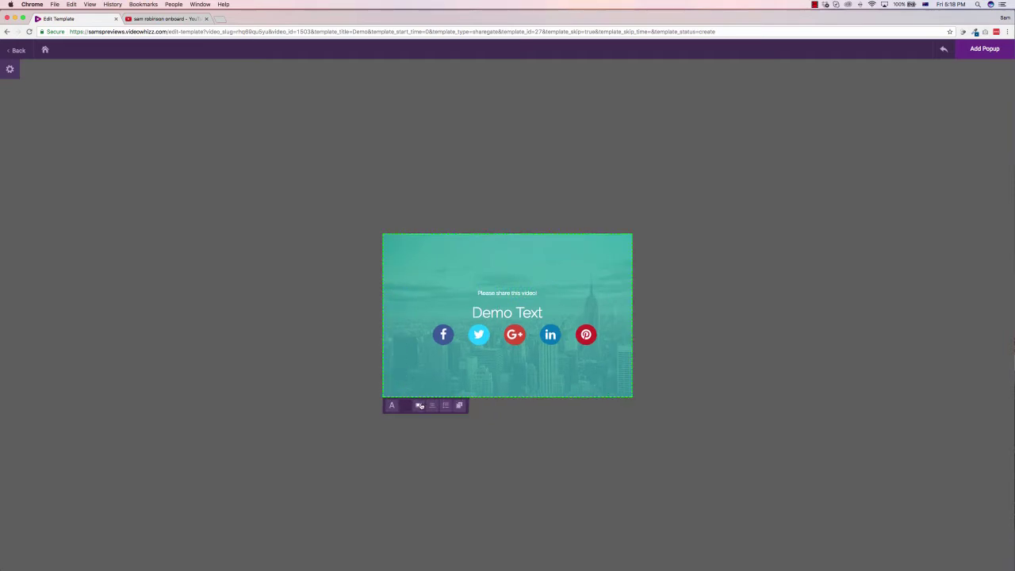
click(421, 406)
click(439, 392)
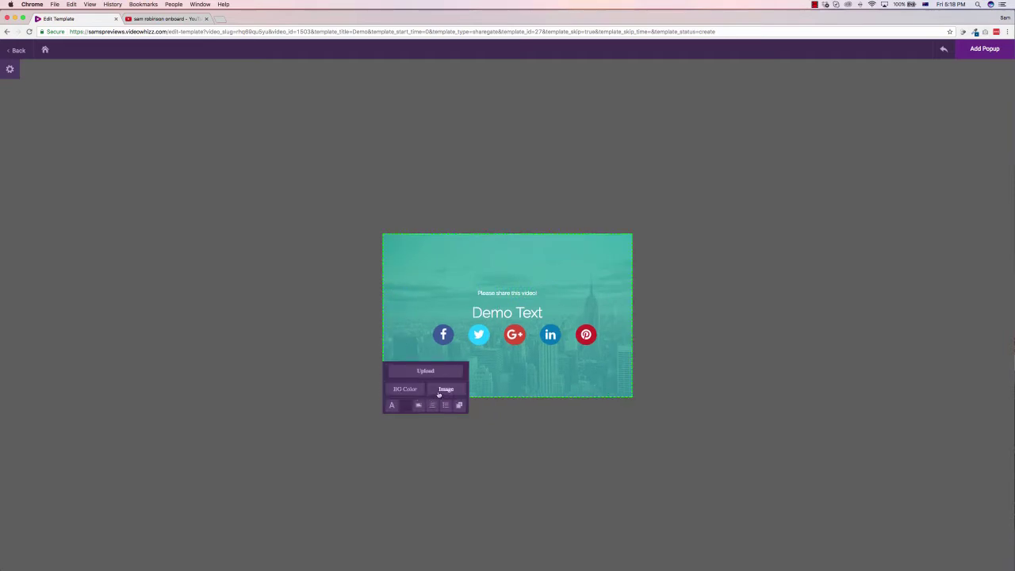
Step: Upload Logo-Sam.png and apply it as the popup background in place of the city photo
click(431, 374)
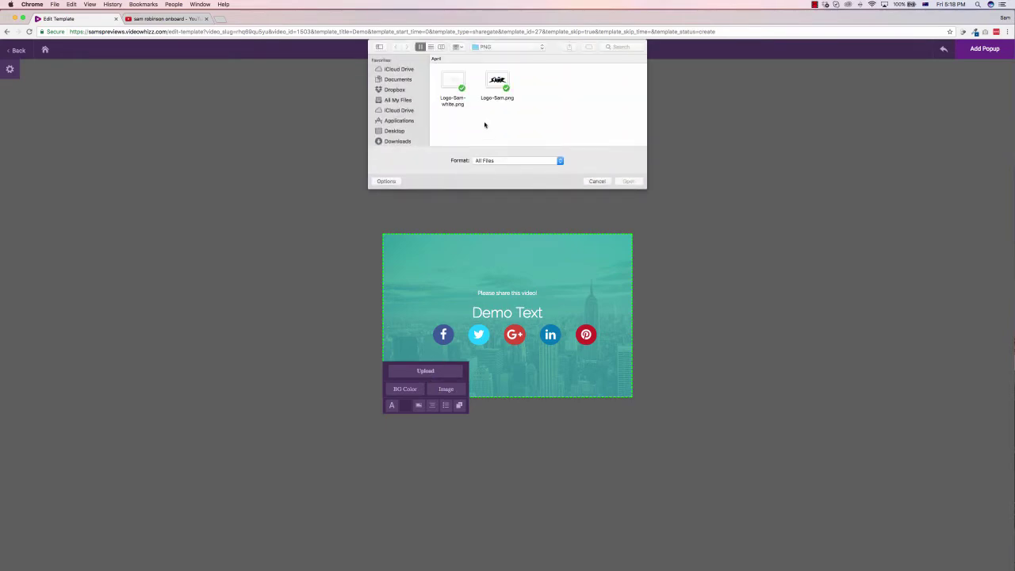
double_click(497, 83)
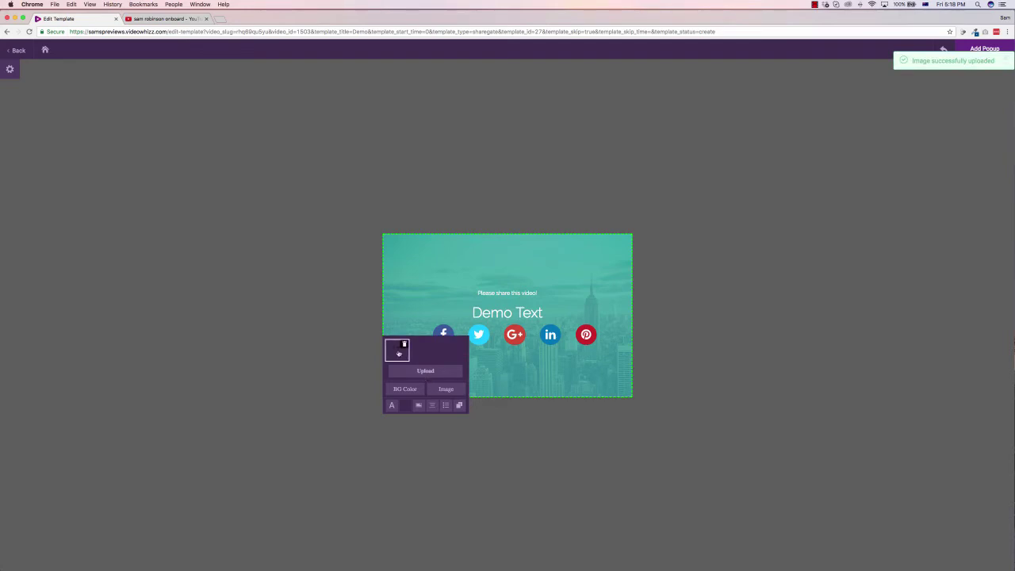
click(399, 353)
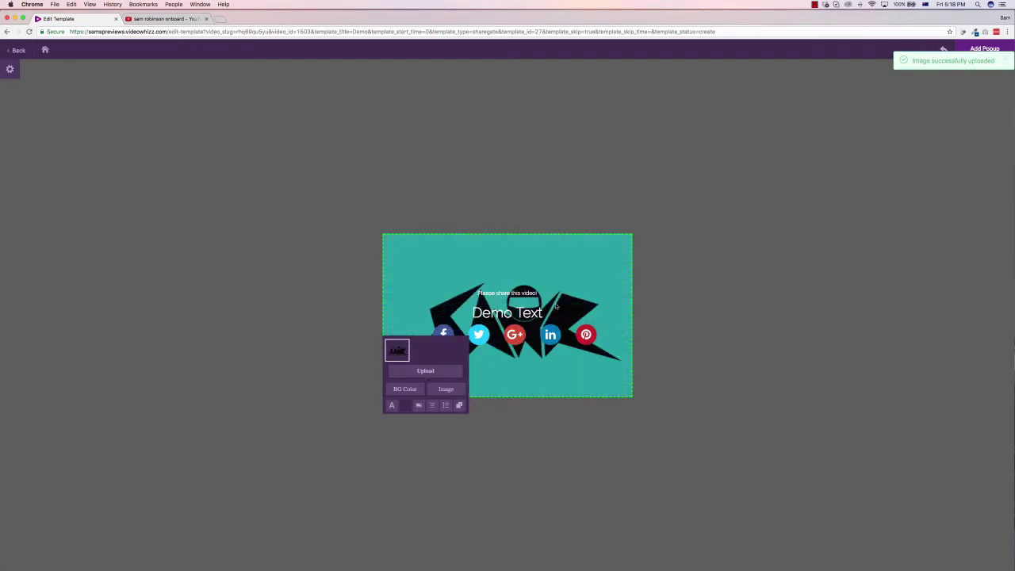
Step: Set the popup border colour to CCFFDA, widen the Border Width, and add the popup to the video
click(398, 389)
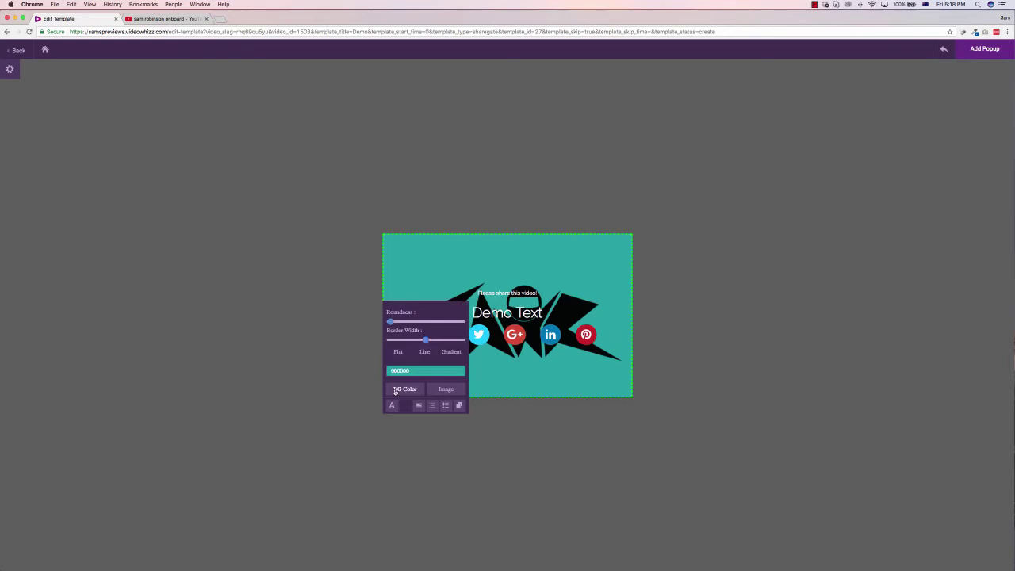
click(425, 371)
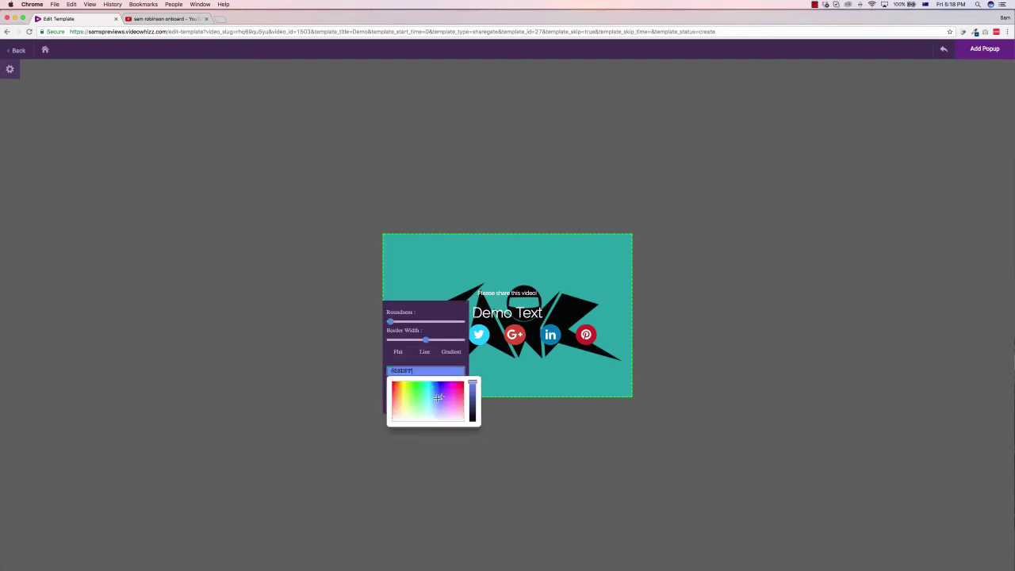
click(452, 392)
click(410, 400)
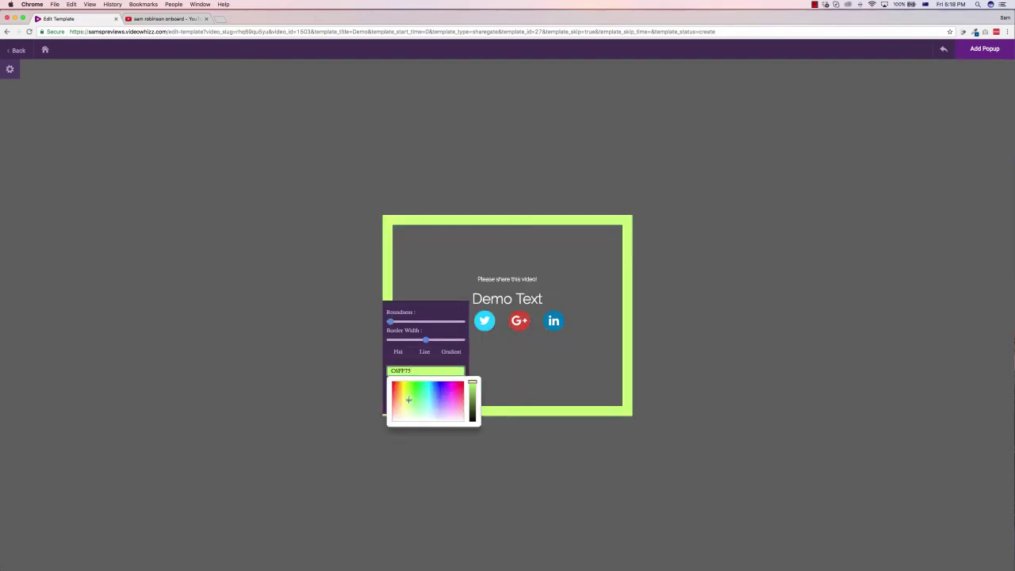
click(409, 418)
click(418, 413)
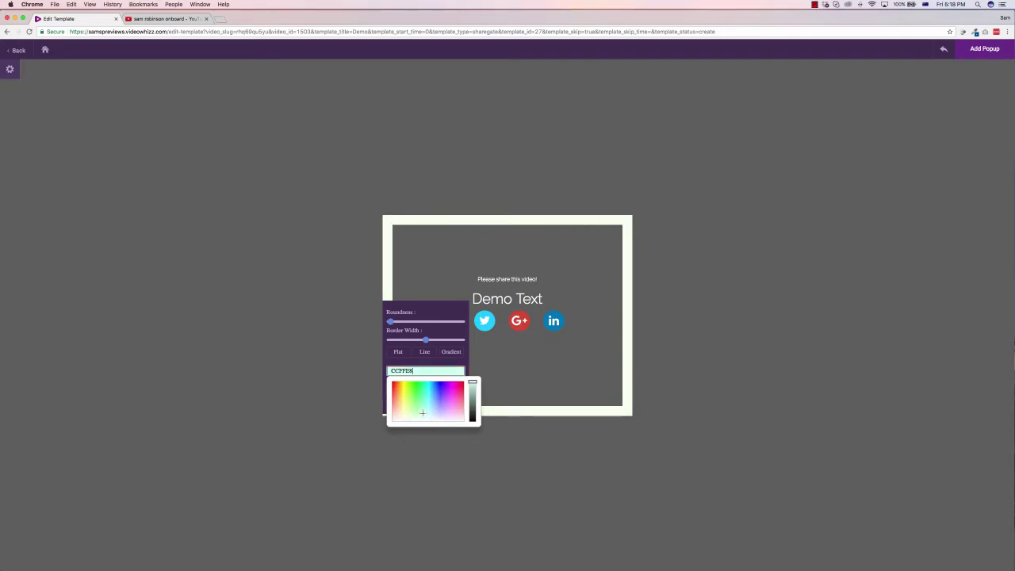
drag(426, 339, 462, 341)
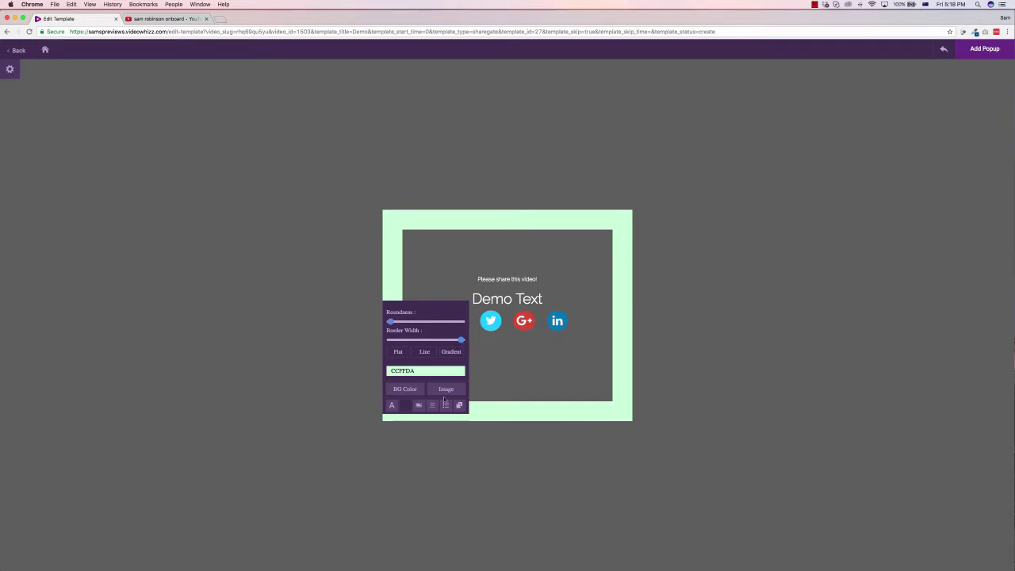
click(553, 351)
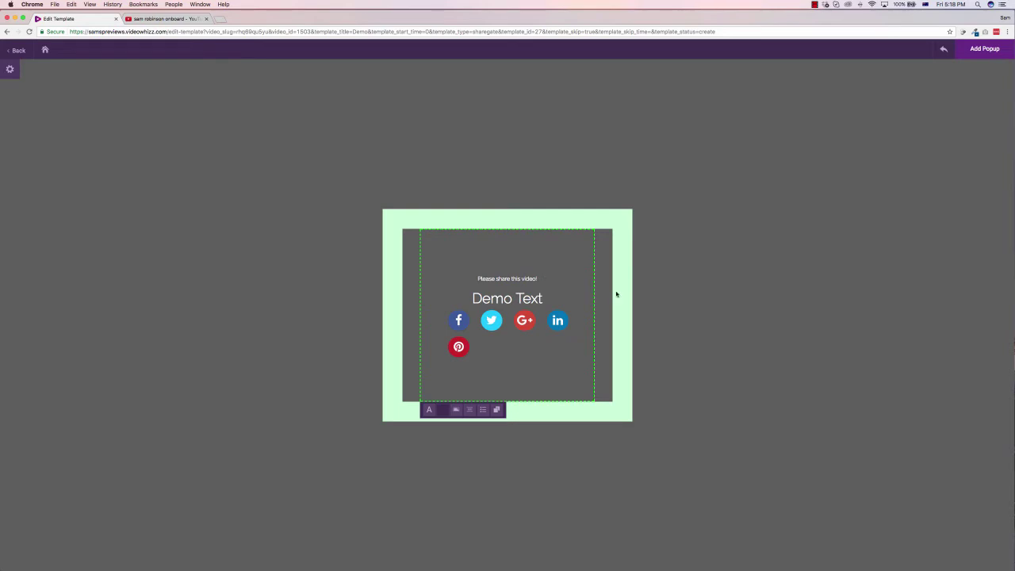
click(987, 48)
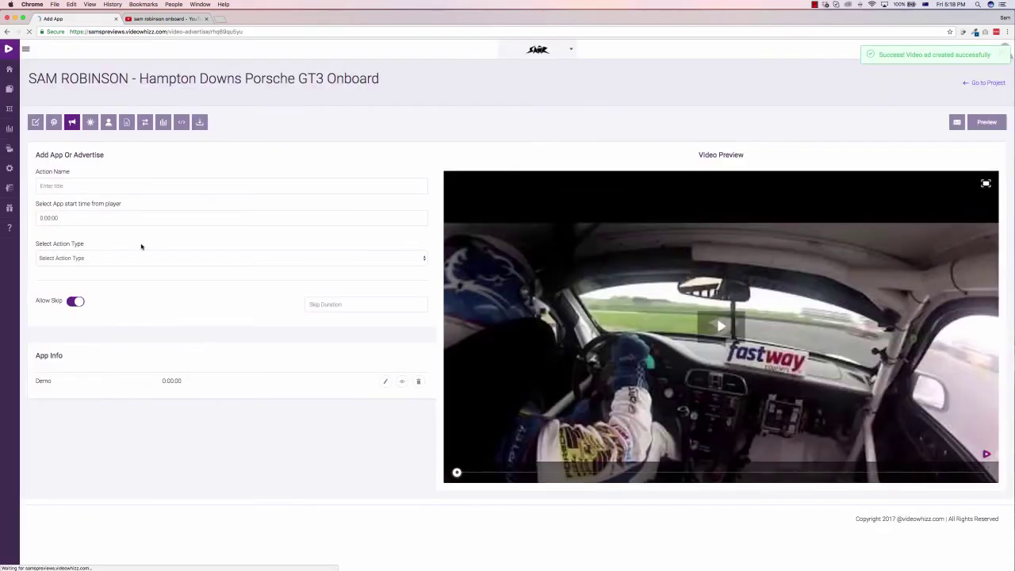
click(64, 217)
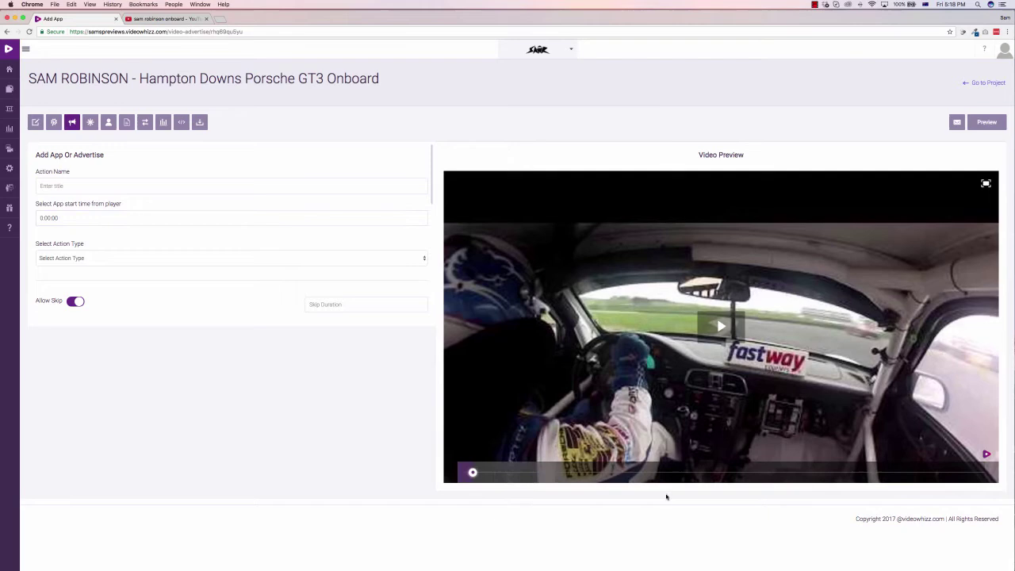
click(987, 122)
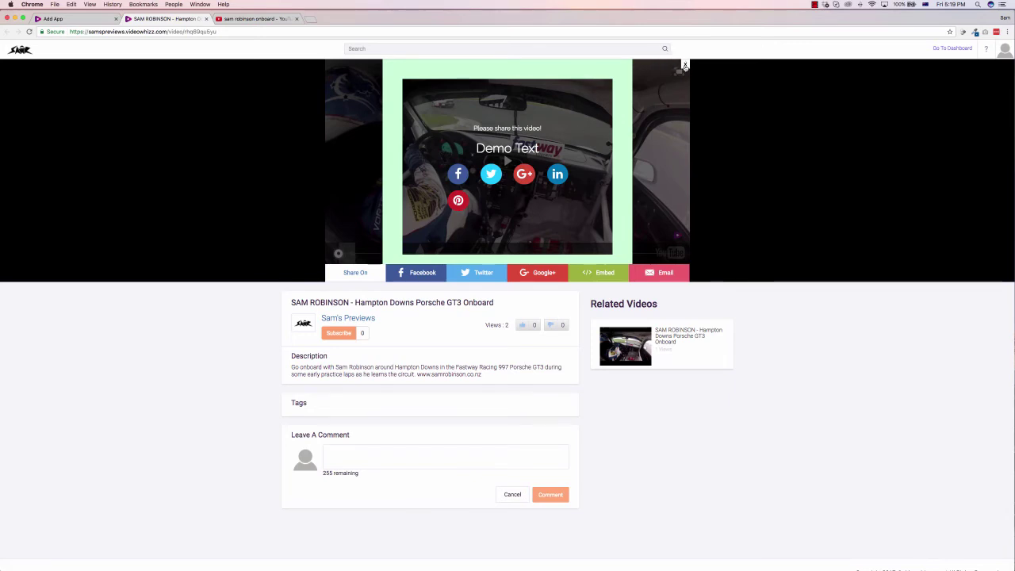
click(682, 66)
click(670, 78)
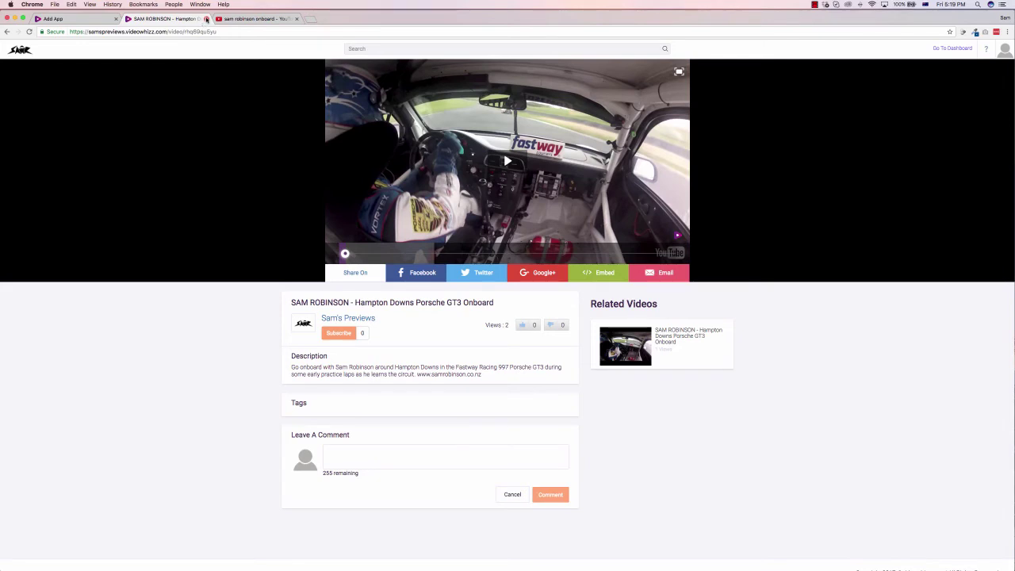
click(207, 18)
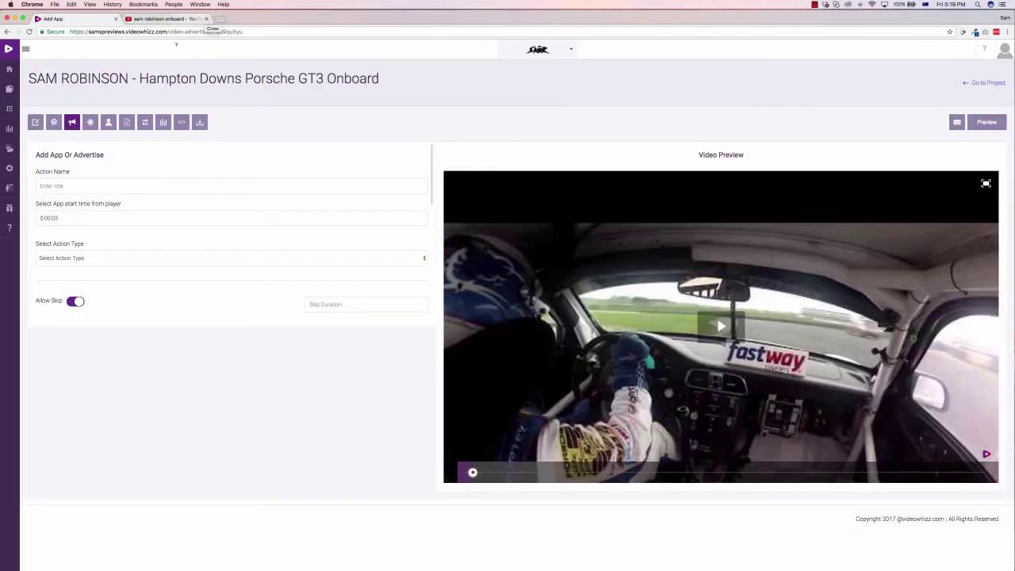
Step: Start a new annotation and set its Add Type to Text
click(90, 123)
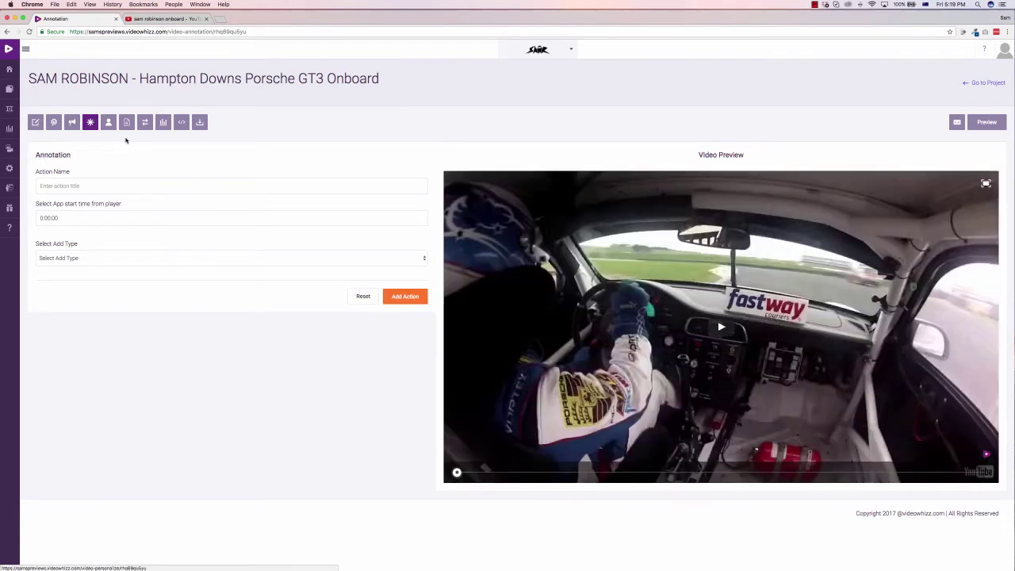
click(143, 185)
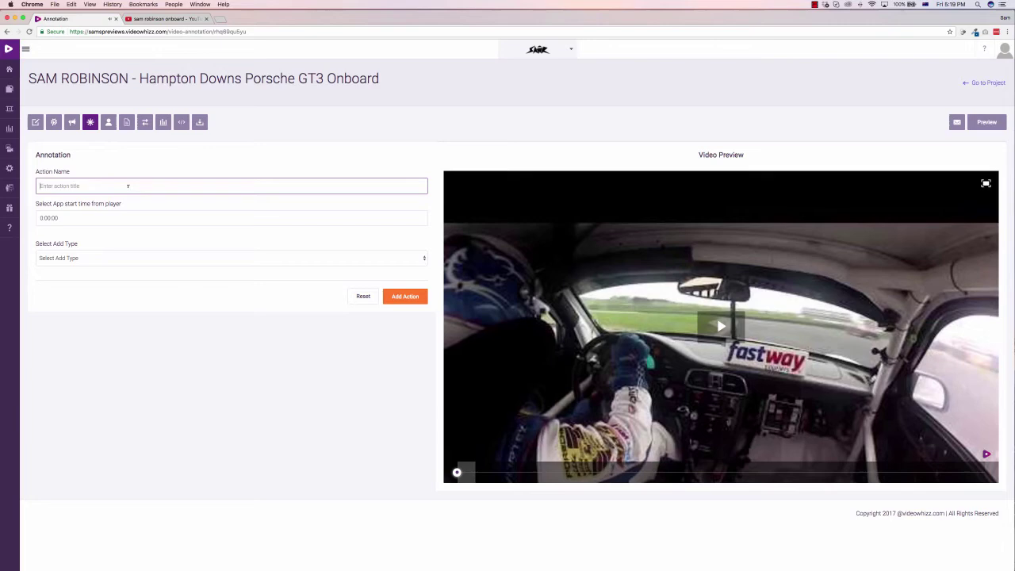
text(See my official website here)
key(super+a)
key(super+c)
click(111, 259)
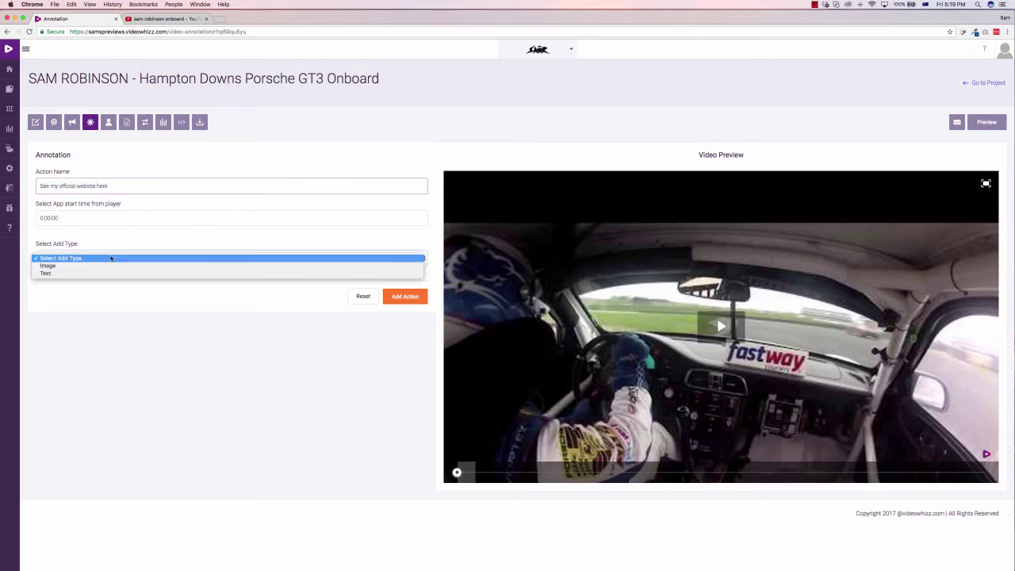
click(62, 268)
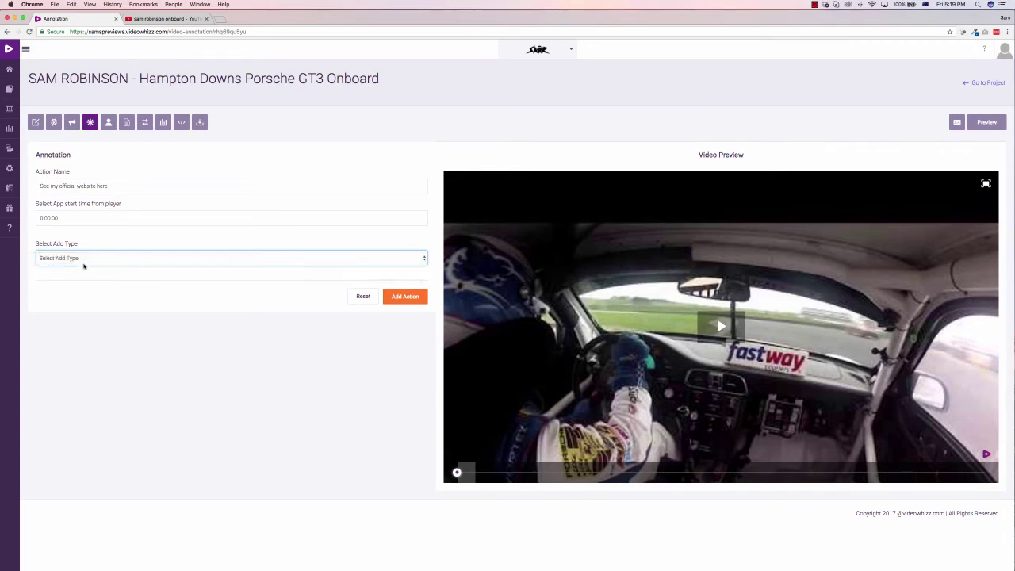
scroll(119, 315, down, 2)
scroll(81, 228, up, 2)
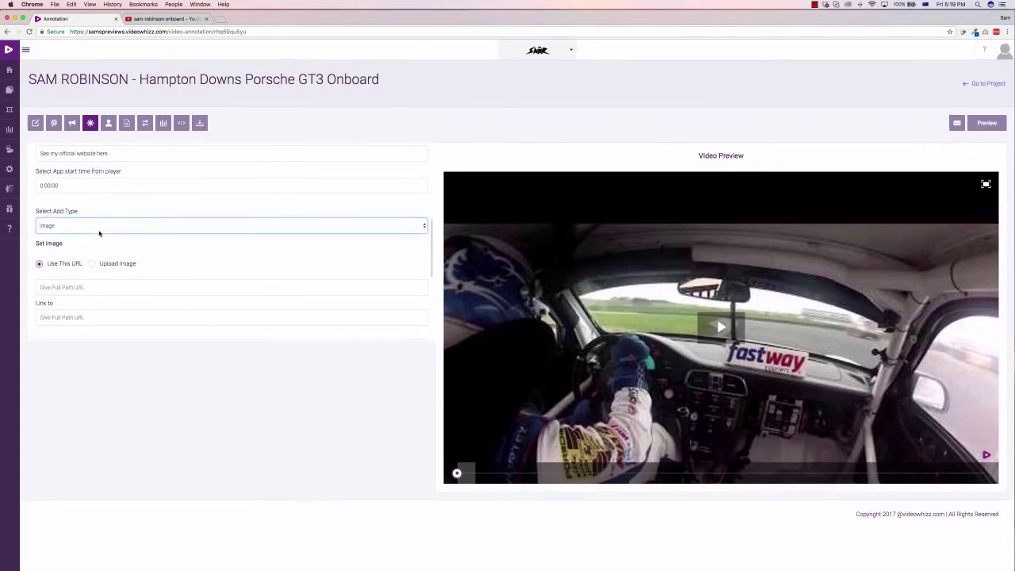
click(98, 229)
click(72, 245)
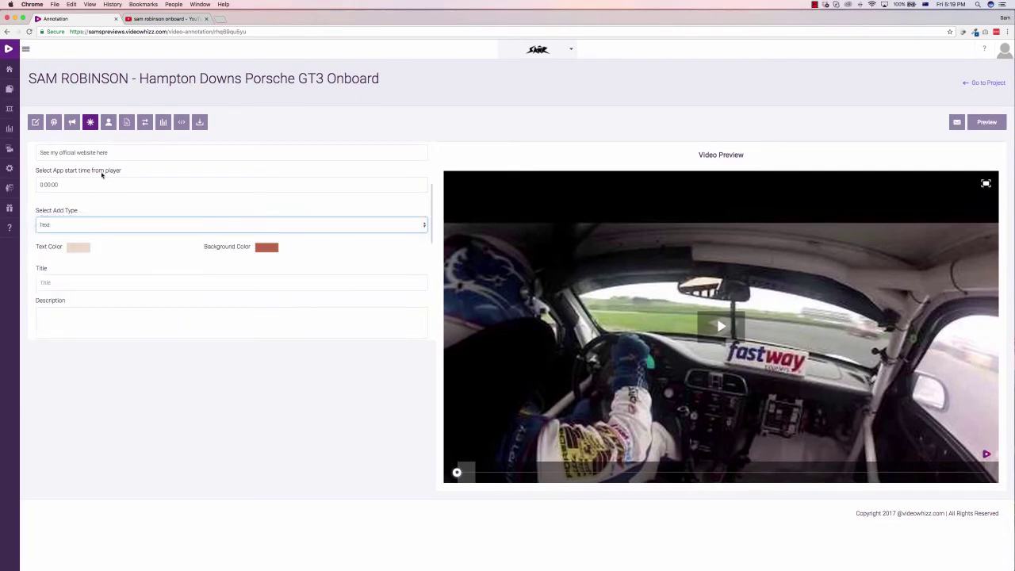
Step: Make the annotation text red (ED0000) on a light grey background
click(82, 248)
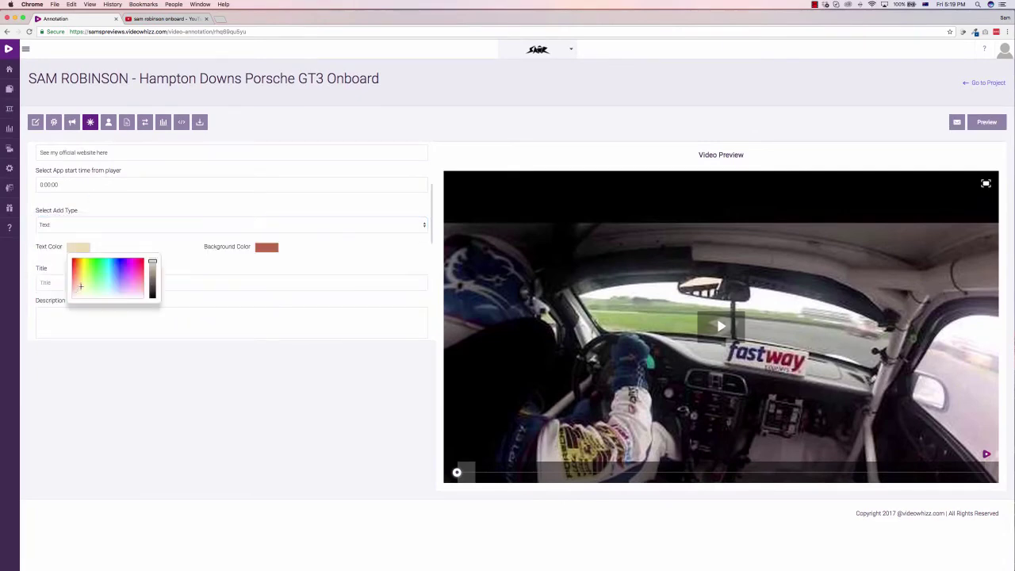
drag(79, 288, 55, 256)
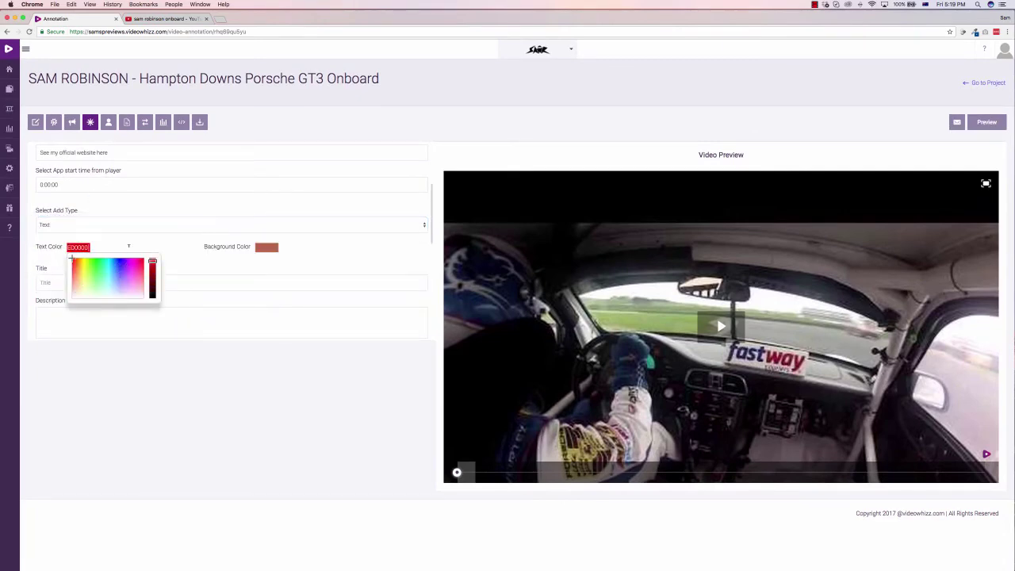
click(266, 246)
click(262, 298)
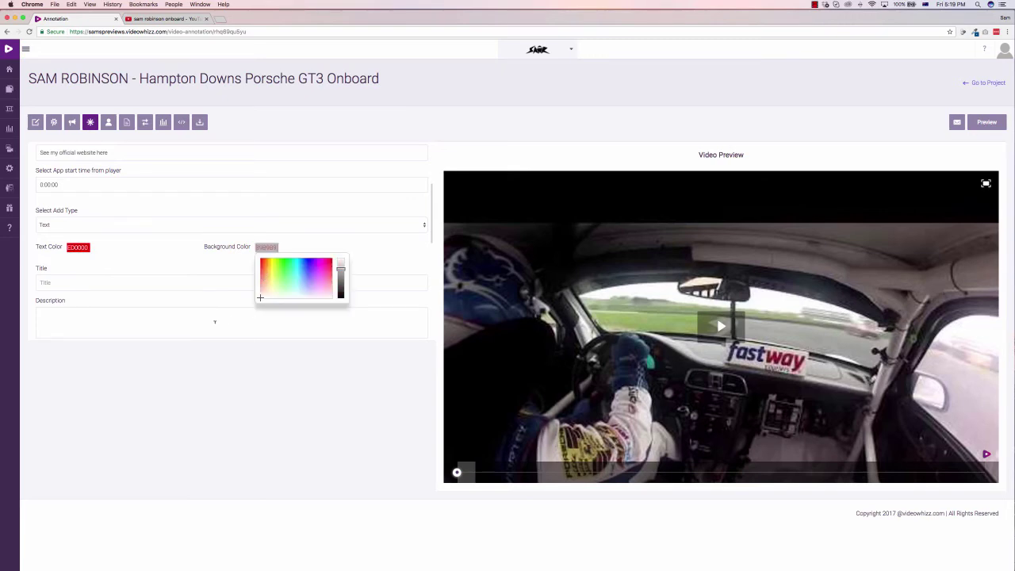
click(52, 282)
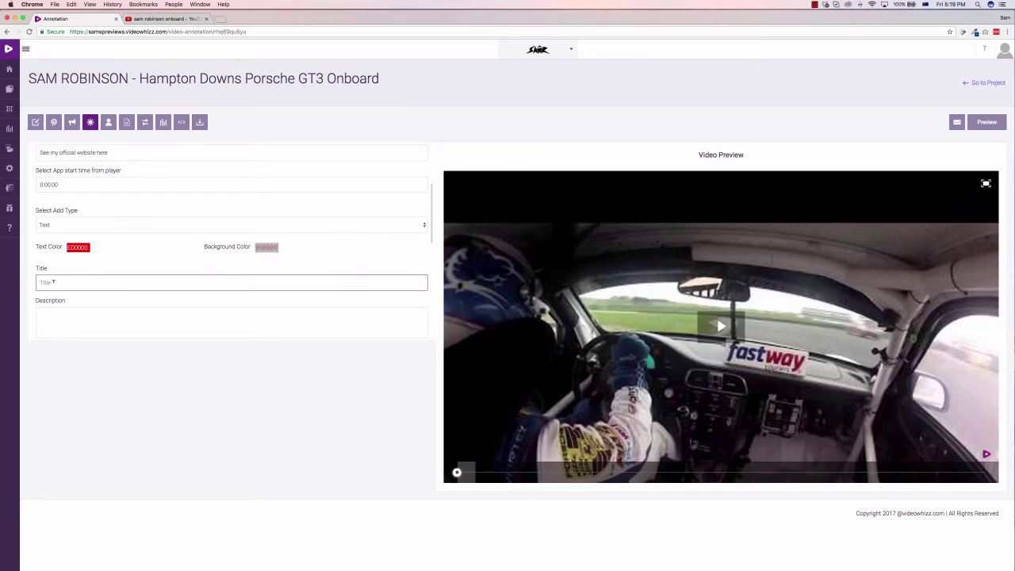
Step: Title it 'See my official website here' and link it to the suggested motorsport website URL
scroll(127, 230, down, 3)
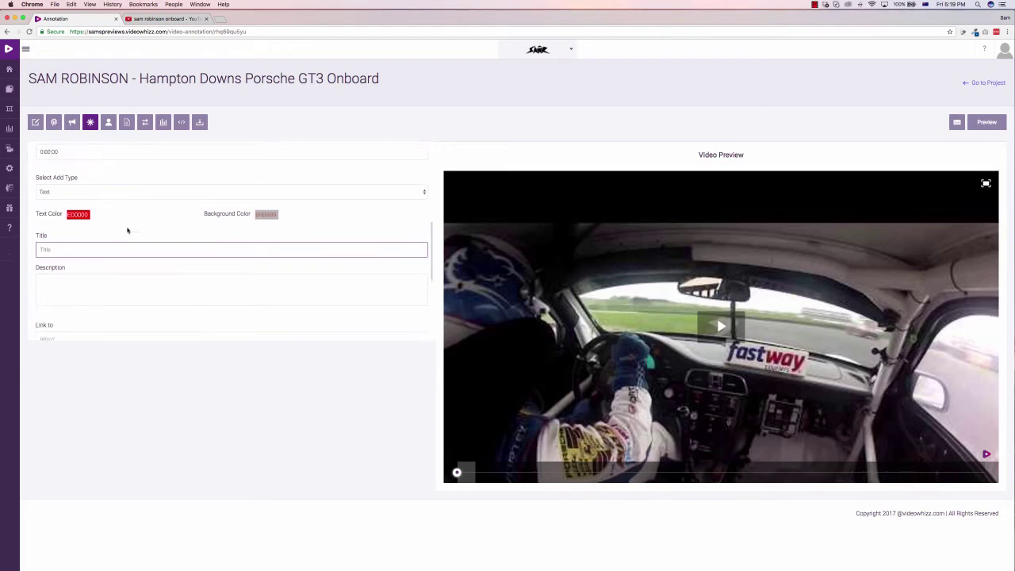
click(92, 215)
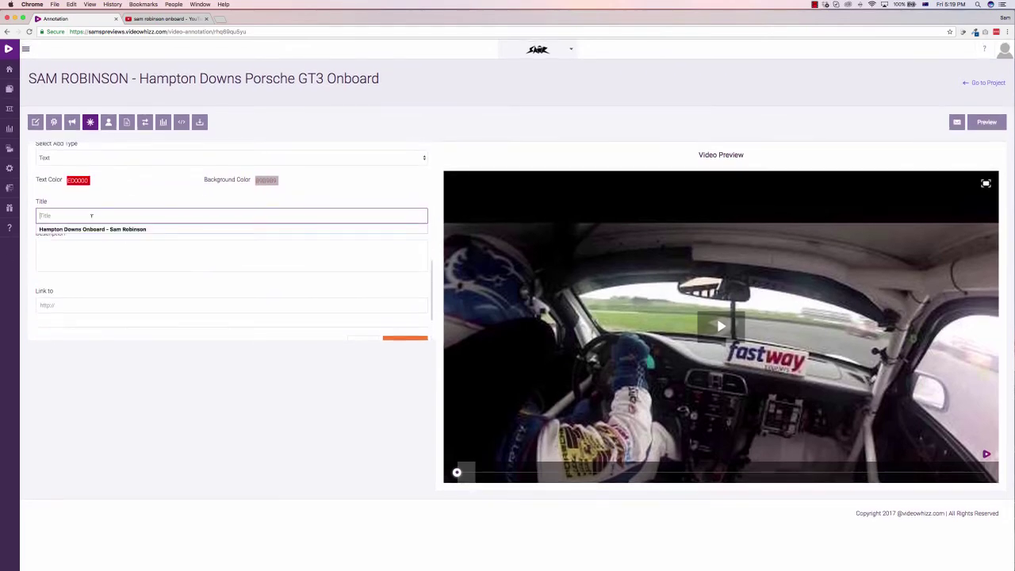
key(super+v)
click(82, 249)
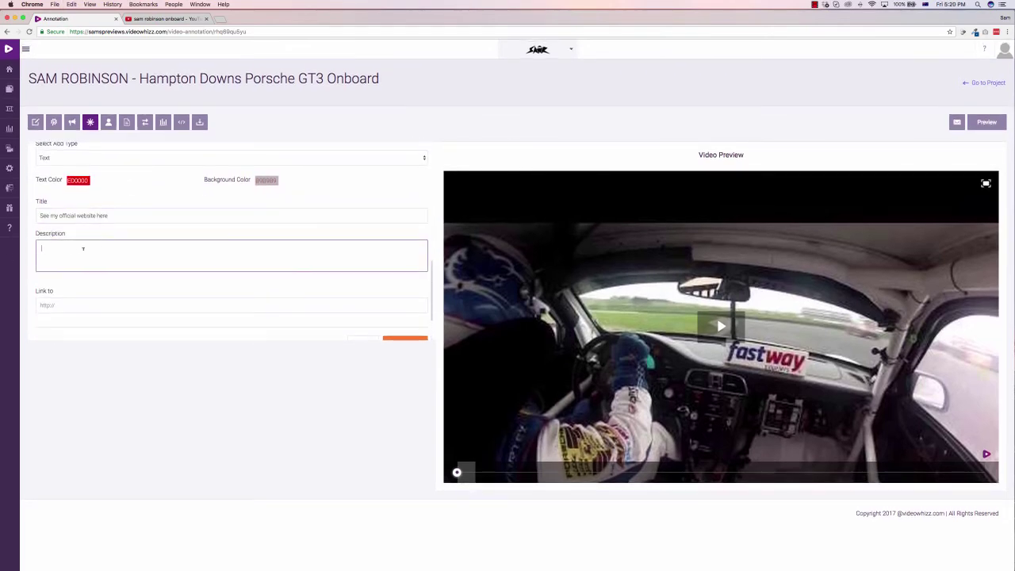
click(71, 306)
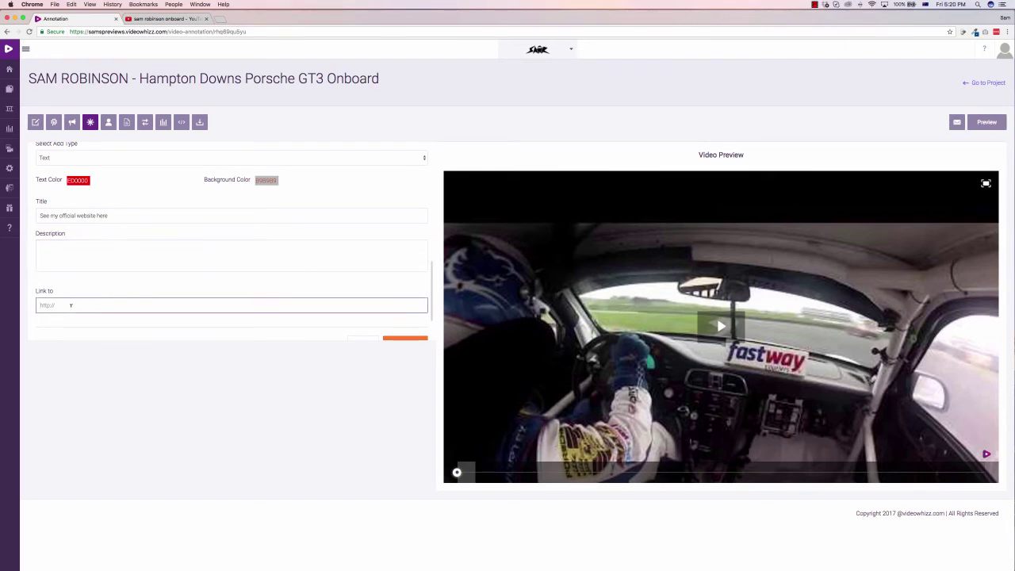
text(http://samrobin)
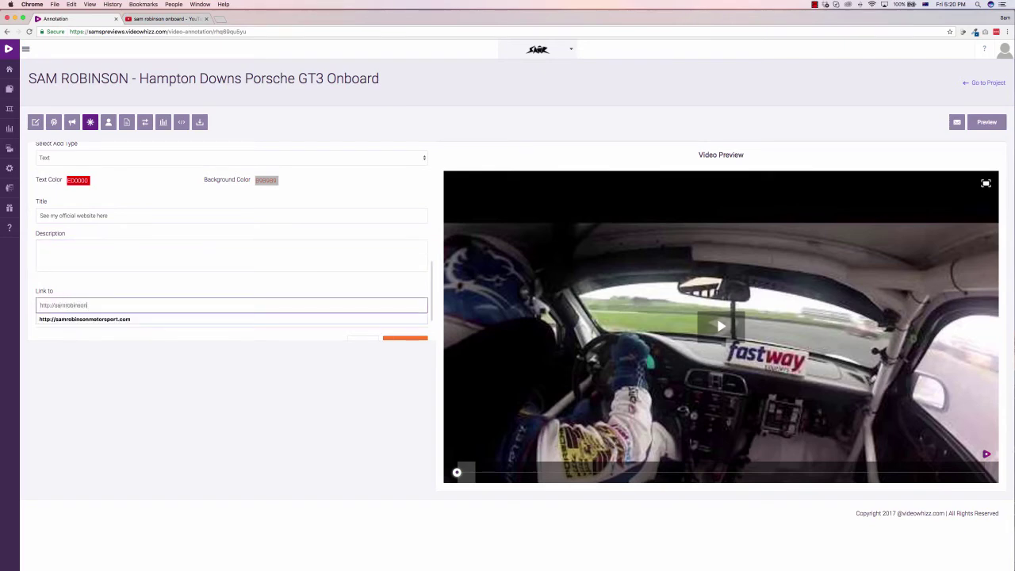
text(son)
click(61, 321)
scroll(397, 331, down, 1)
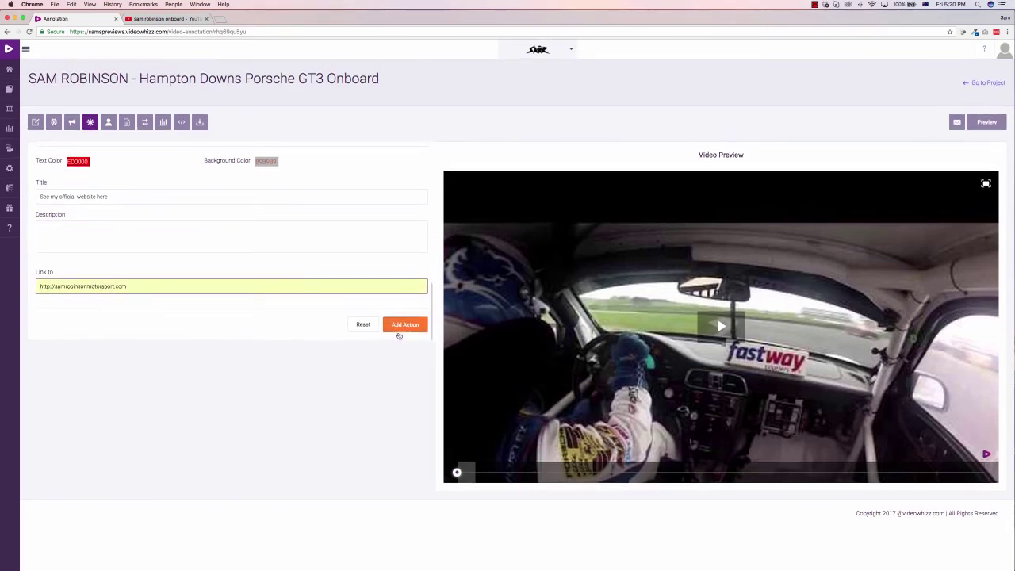
scroll(310, 276, up, 3)
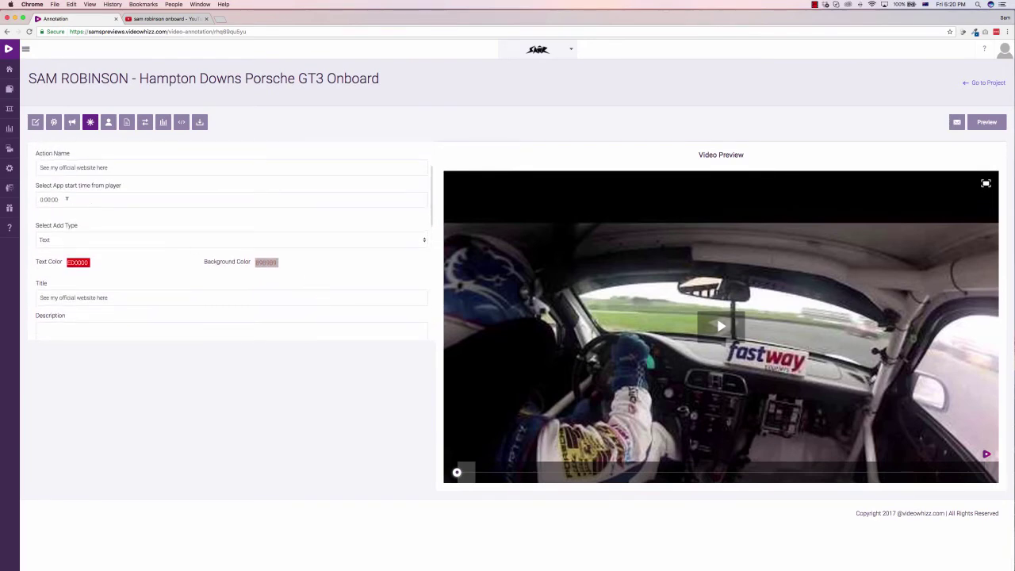
click(54, 200)
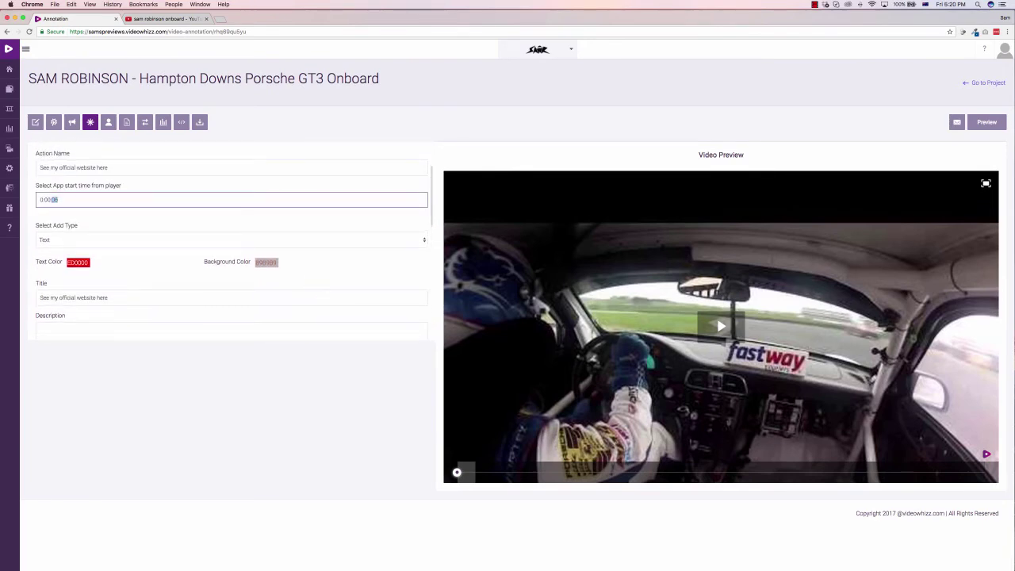
scroll(187, 278, down, 3)
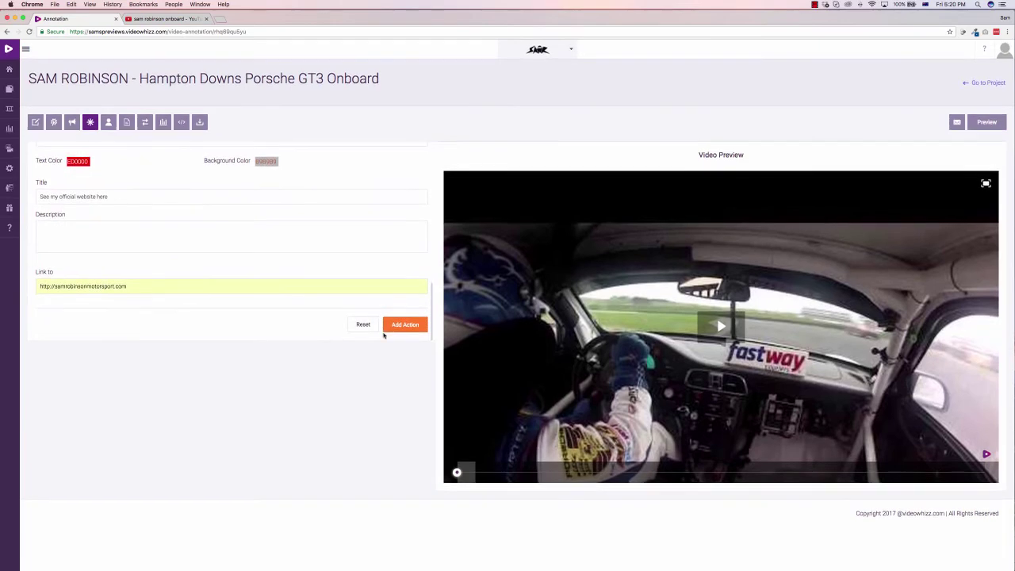
Step: Add the required description 'My website', re-select the website link, and save the annotation
click(397, 327)
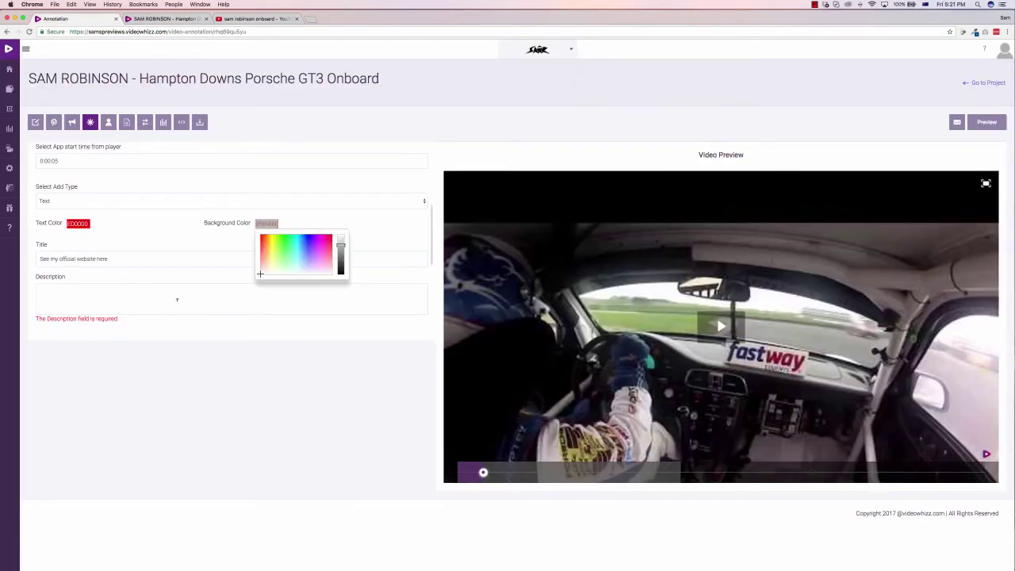
click(177, 300)
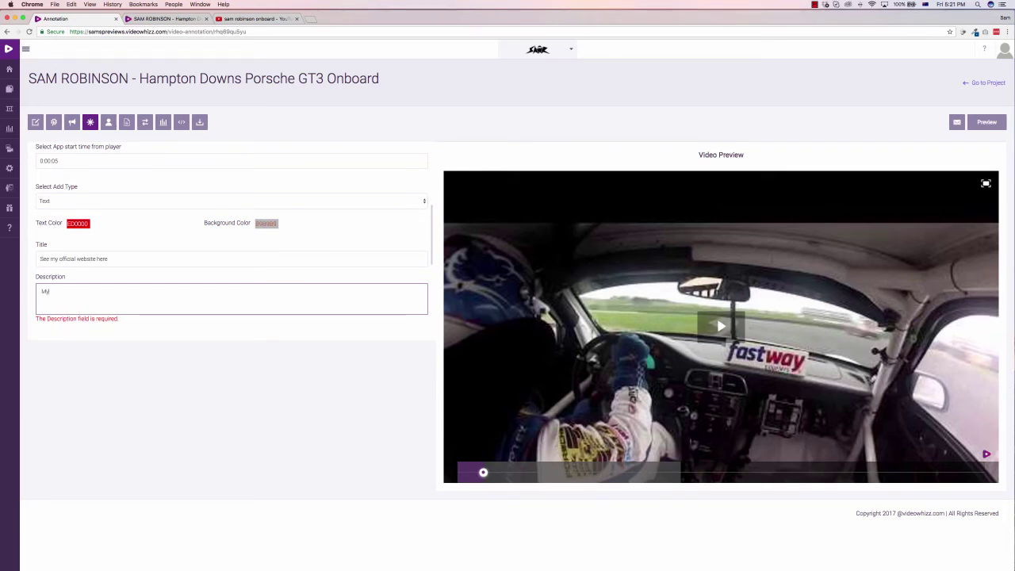
text(My website)
scroll(170, 304, down, 2)
click(103, 286)
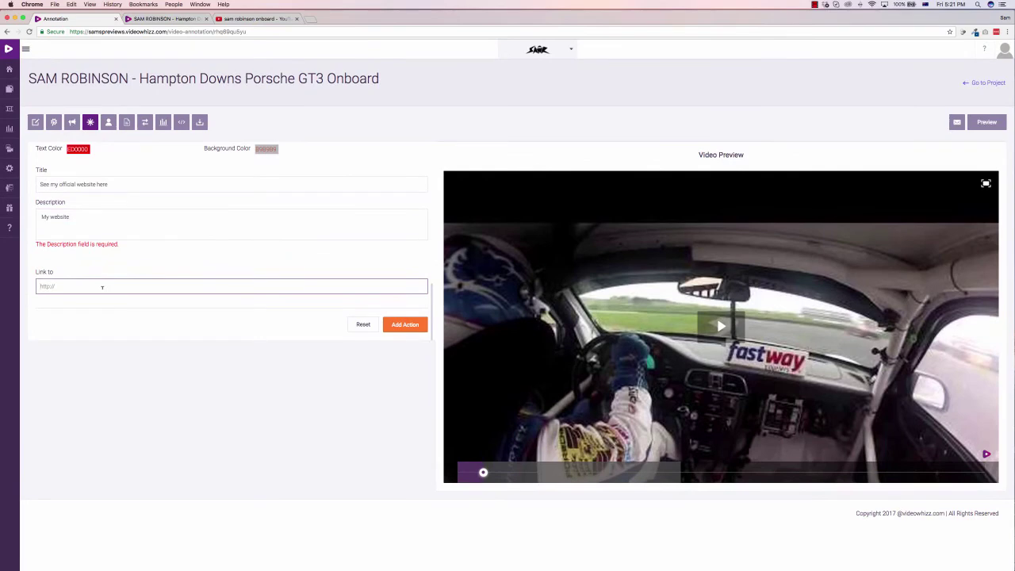
text(http://samrobinsonmotorsport.com)
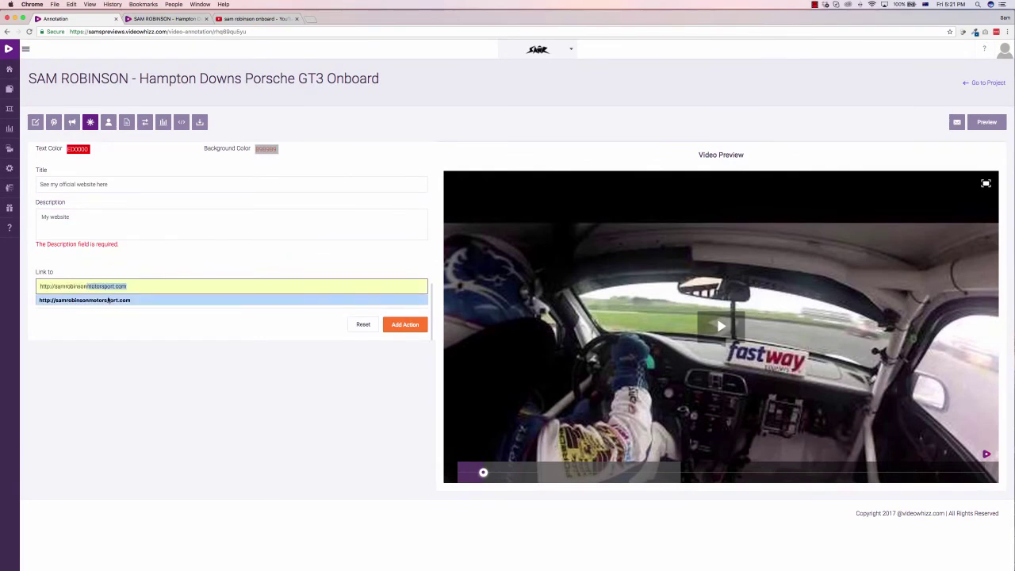
click(110, 301)
click(401, 325)
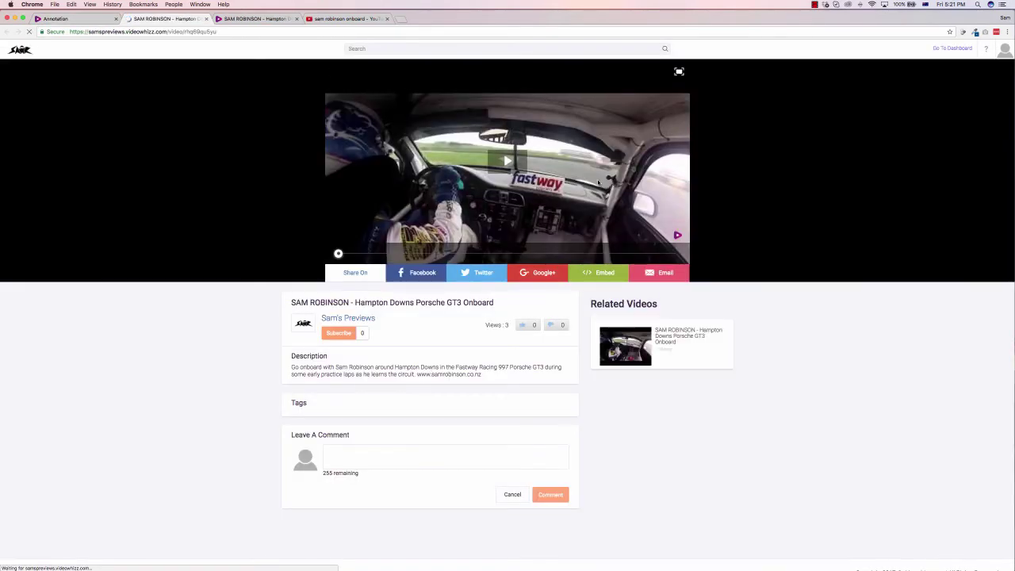
Step: Play the published video, dismiss the share popup, then close the preview pages to return to the editor
click(514, 161)
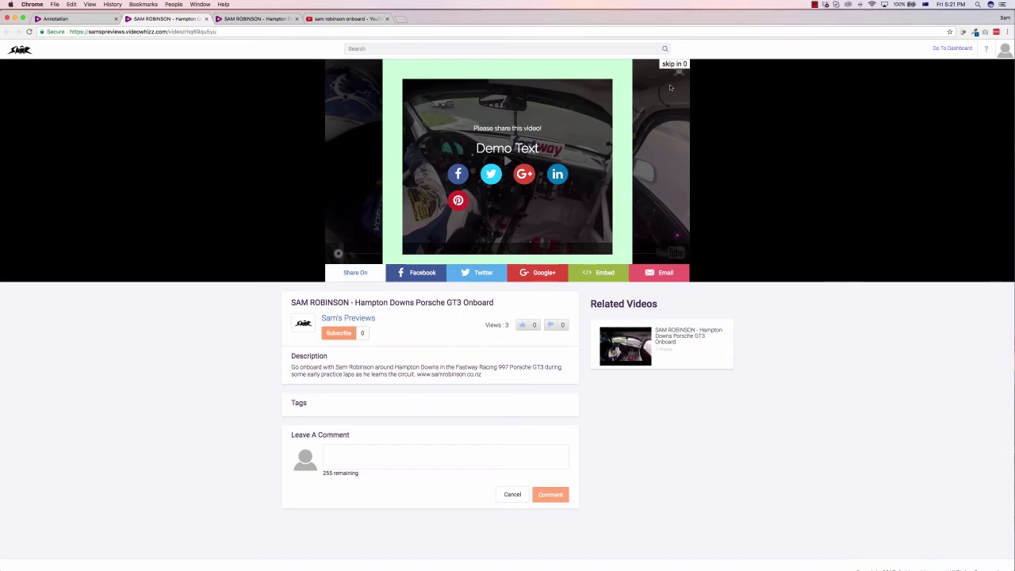
click(685, 65)
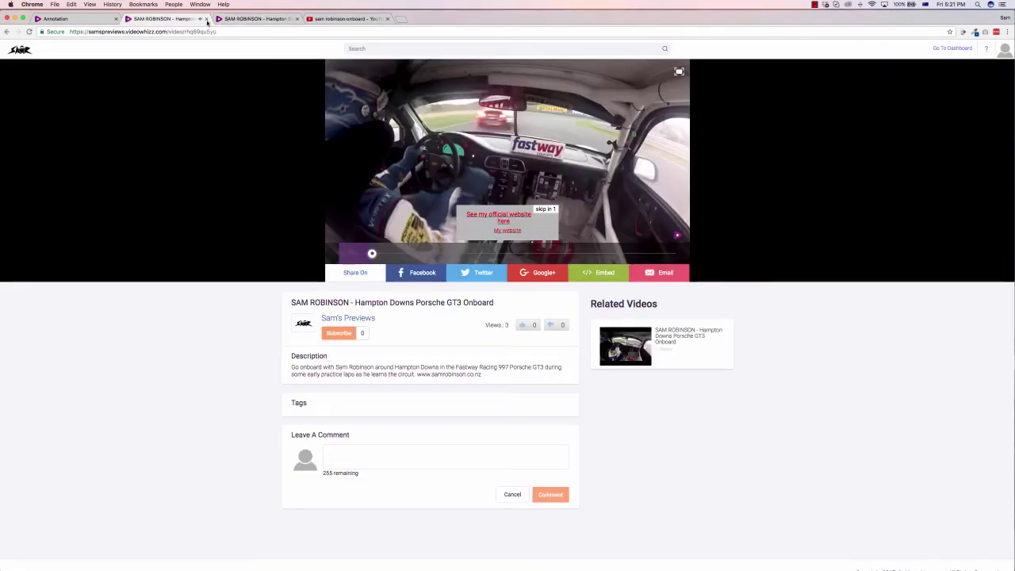
click(298, 19)
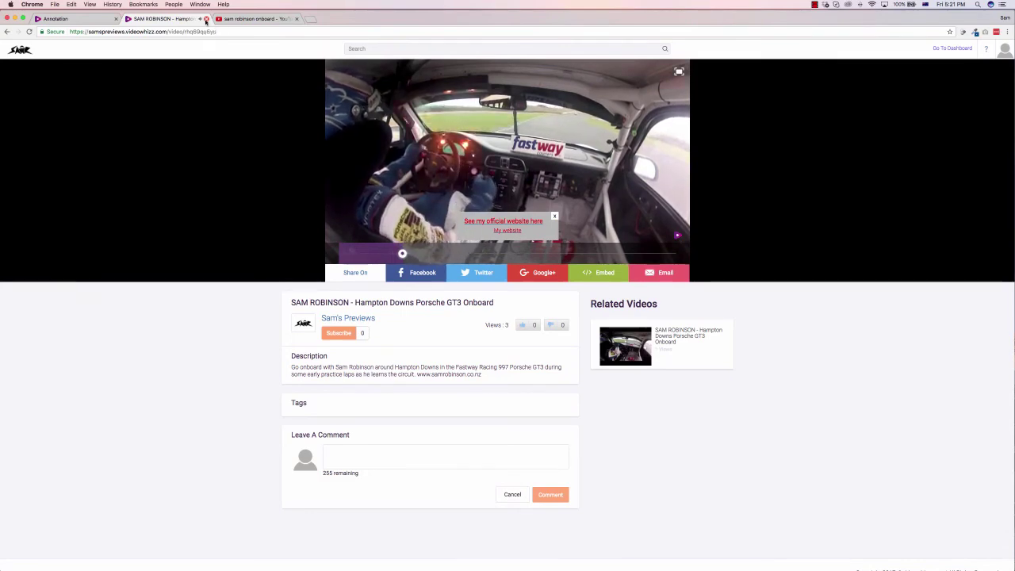
click(206, 19)
click(71, 18)
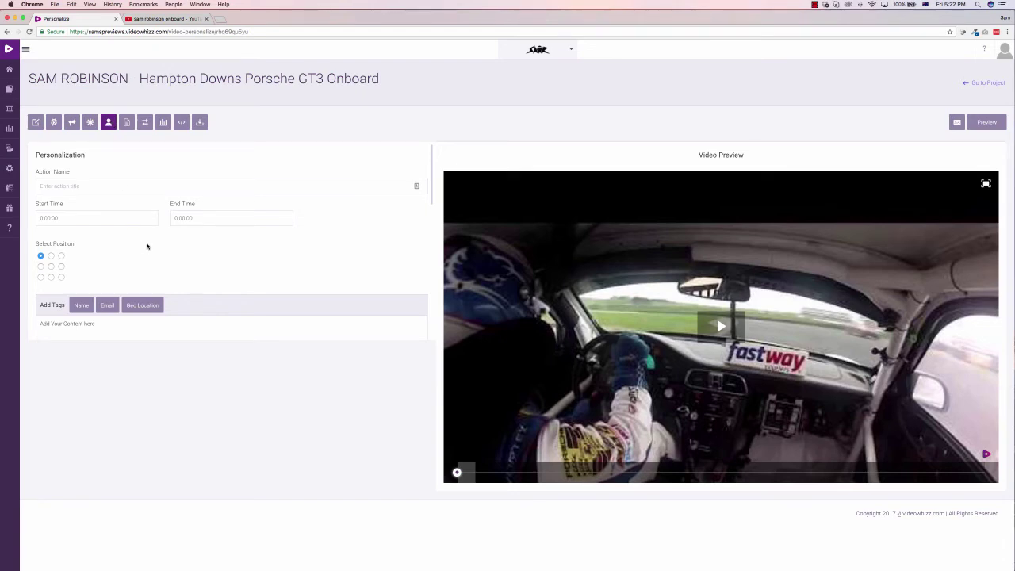
Step: Name the personalization action Demo and place its text at the top right
scroll(148, 246, down, 2)
scroll(140, 247, up, 1)
scroll(72, 181, up, 1)
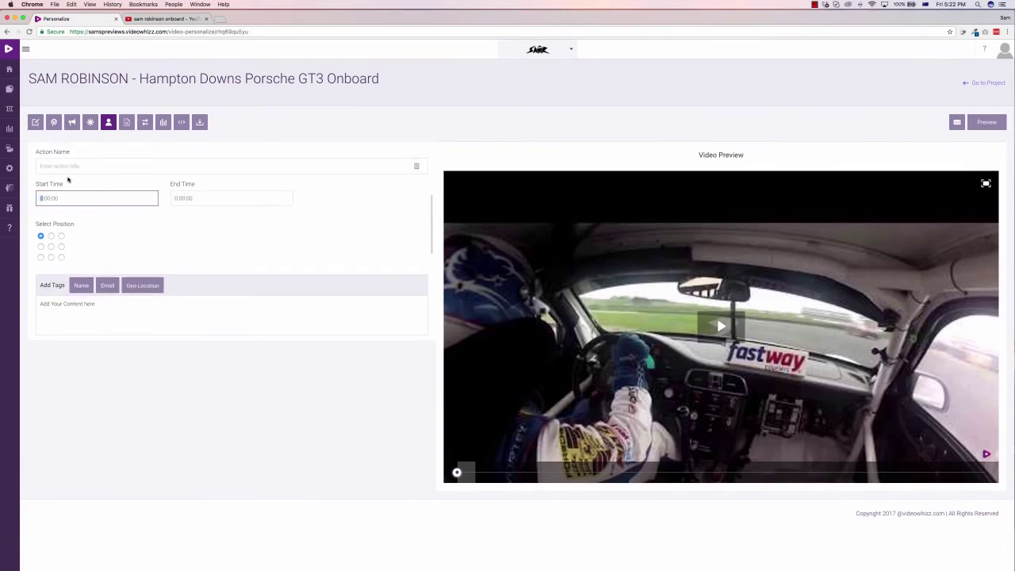
click(62, 166)
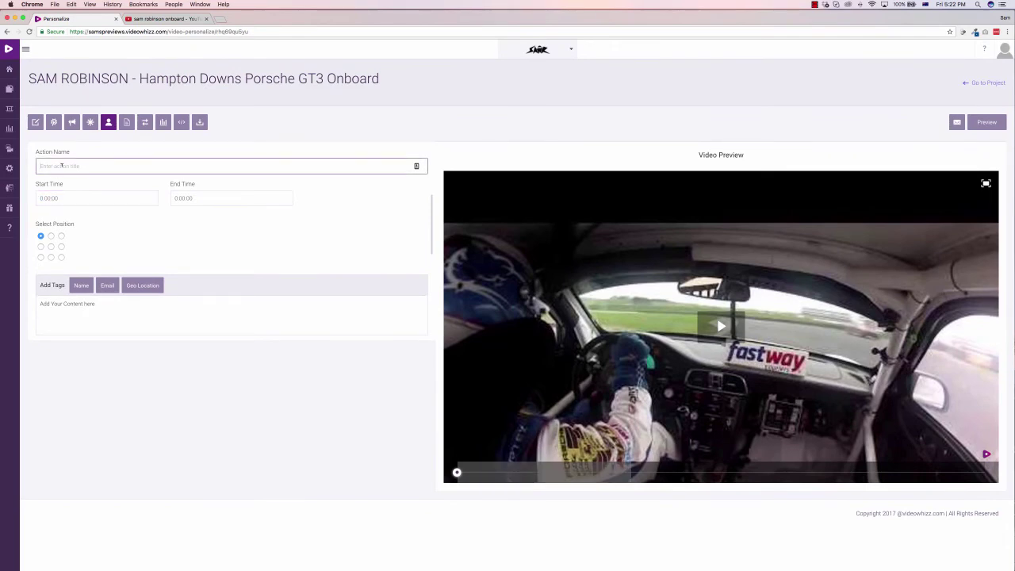
text(Demo)
click(57, 215)
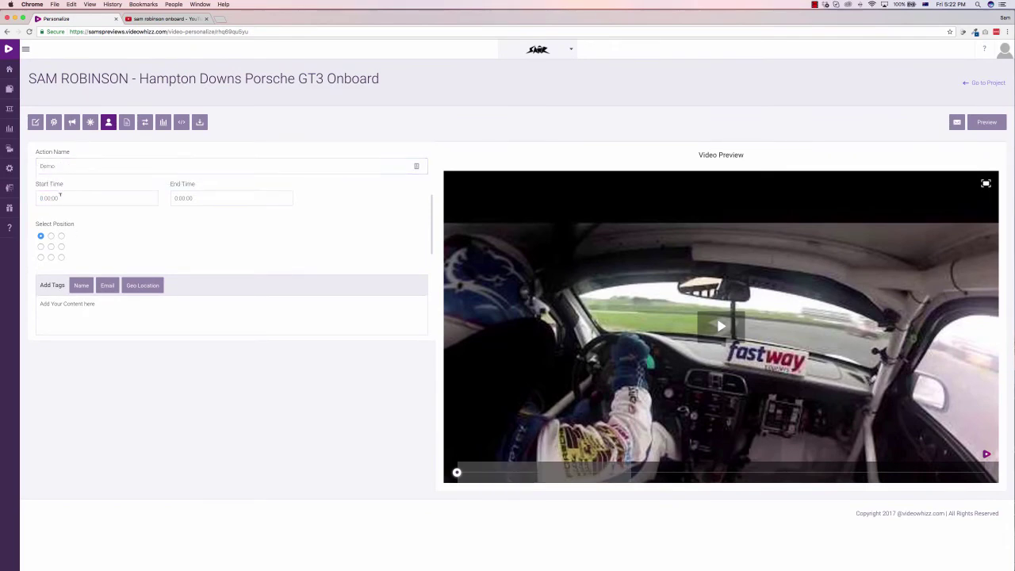
click(138, 203)
click(61, 236)
click(61, 257)
click(61, 235)
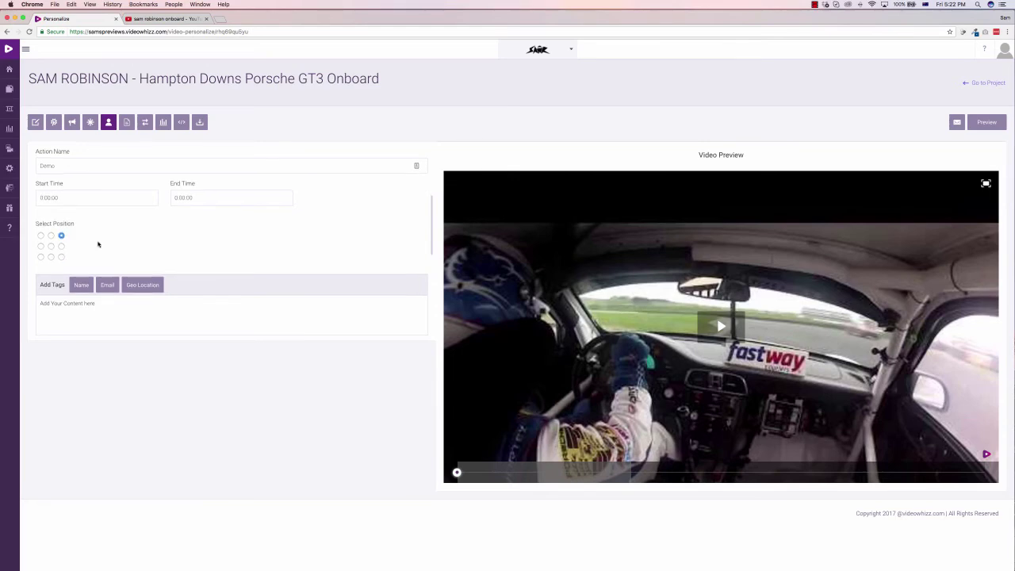
Step: Replace the placeholder with 'Welcome {#name#}, thanks for visiting from {#geo#}' using the Name and Geo tags
scroll(79, 274, down, 1)
triple_click(87, 270)
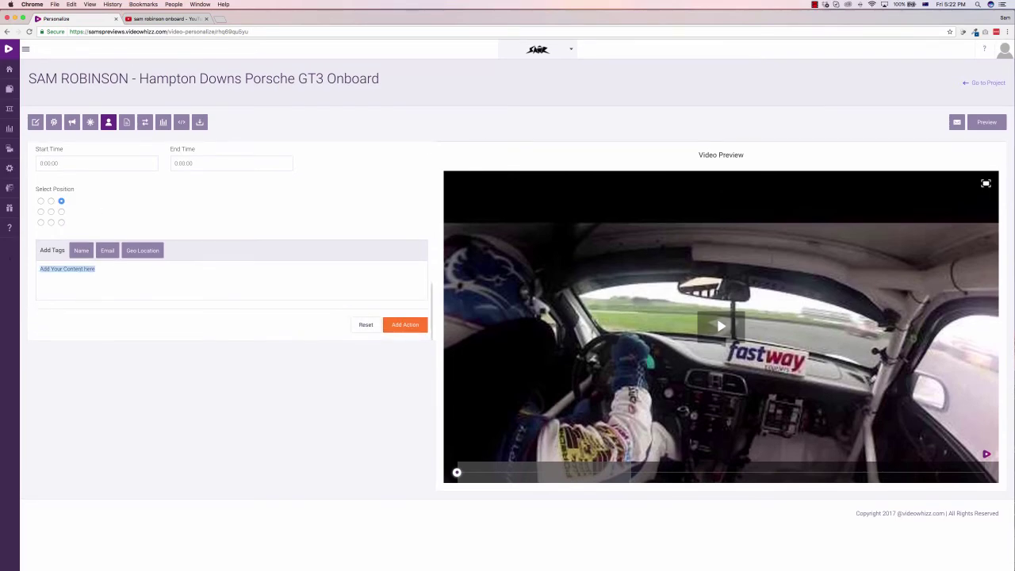
text(Welcome)
click(82, 251)
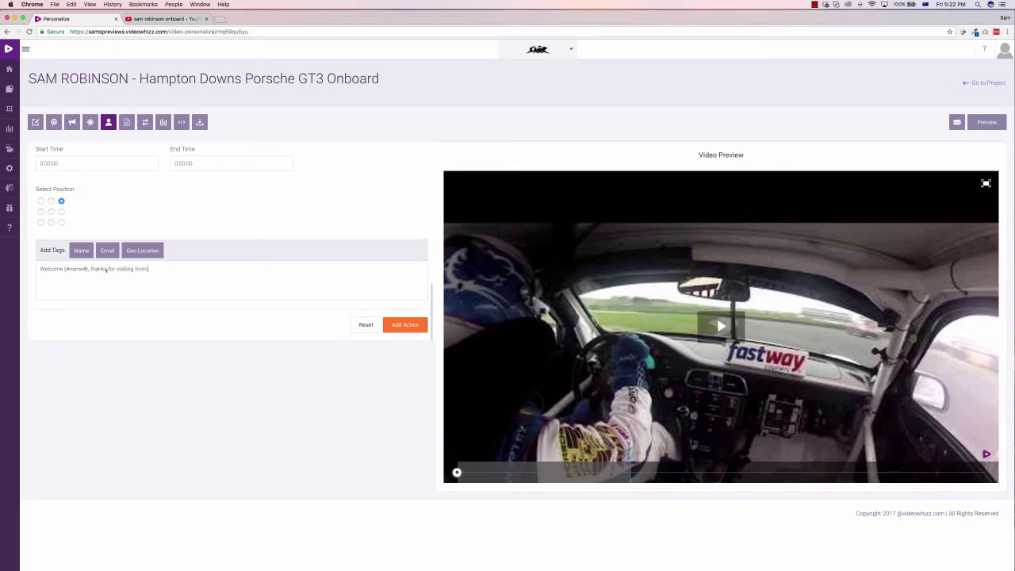
click(143, 250)
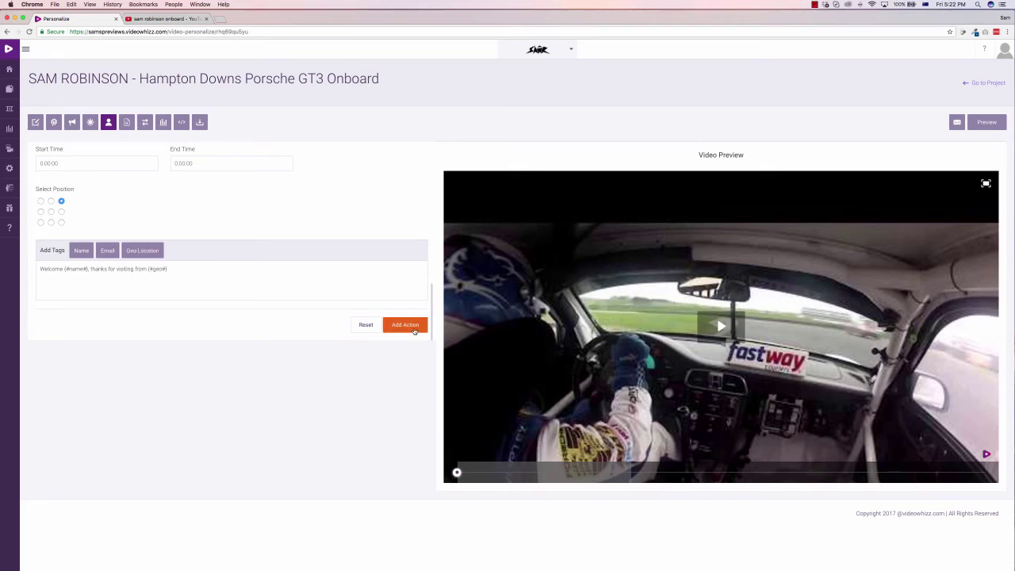
Step: Set the welcome action's End Time to 0:00:10 and add the action
click(412, 327)
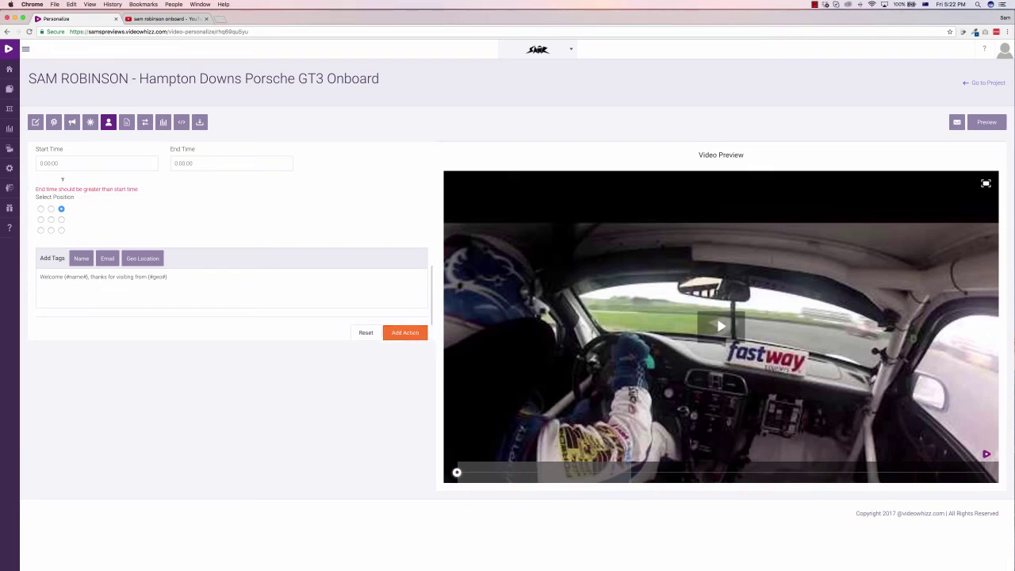
click(189, 162)
scroll(401, 341, down, 1)
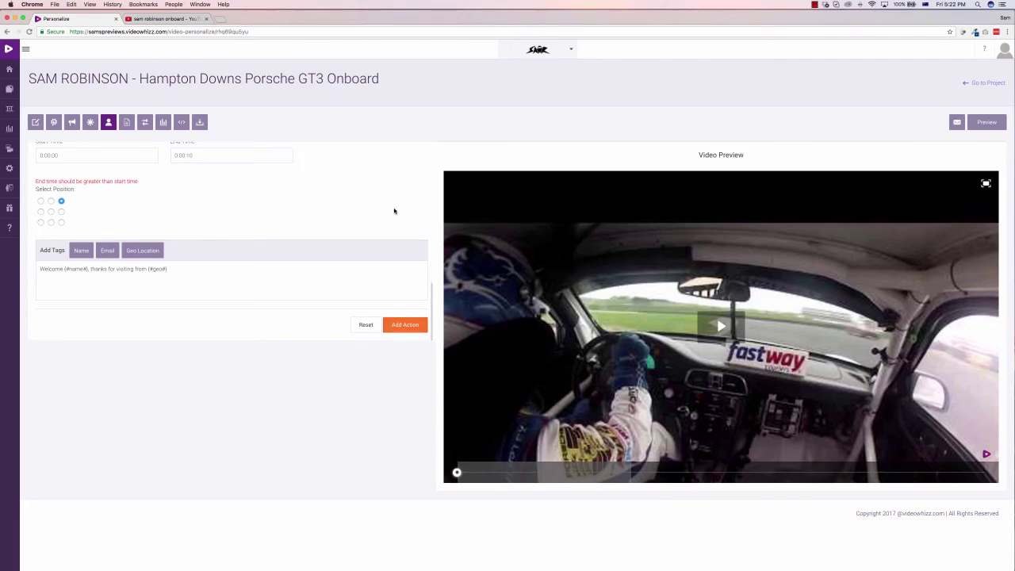
click(401, 325)
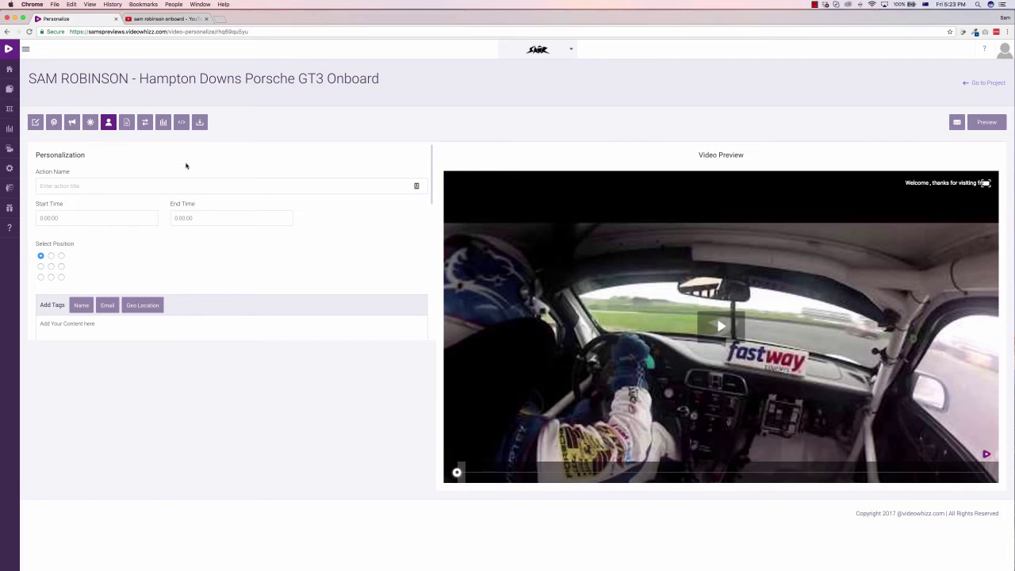
scroll(503, 263, down, 1)
Step: Open the Personalized Email Link embed option and choose Aweber as the autoresponder
click(181, 123)
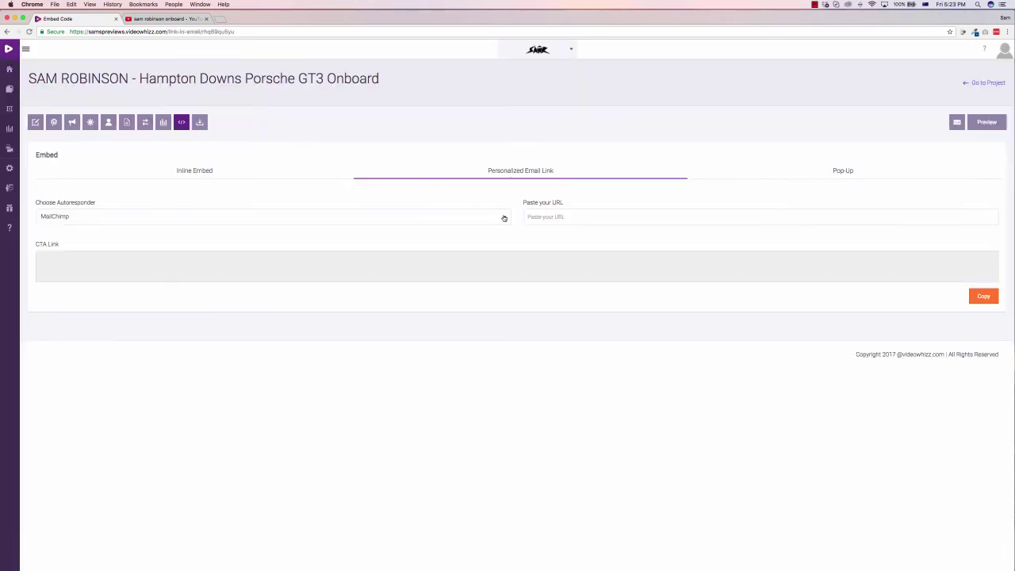
click(504, 217)
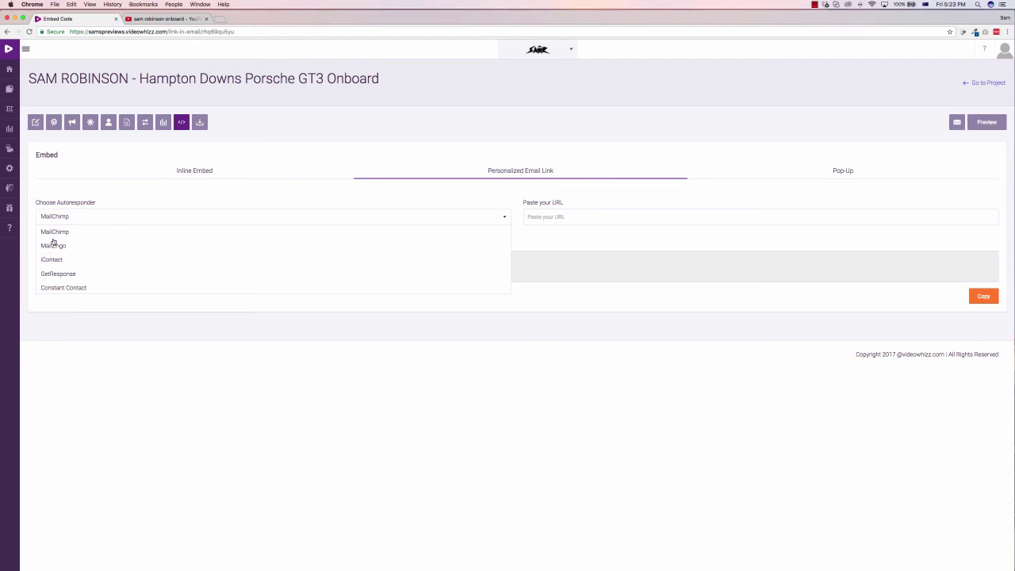
click(57, 231)
click(208, 221)
click(53, 246)
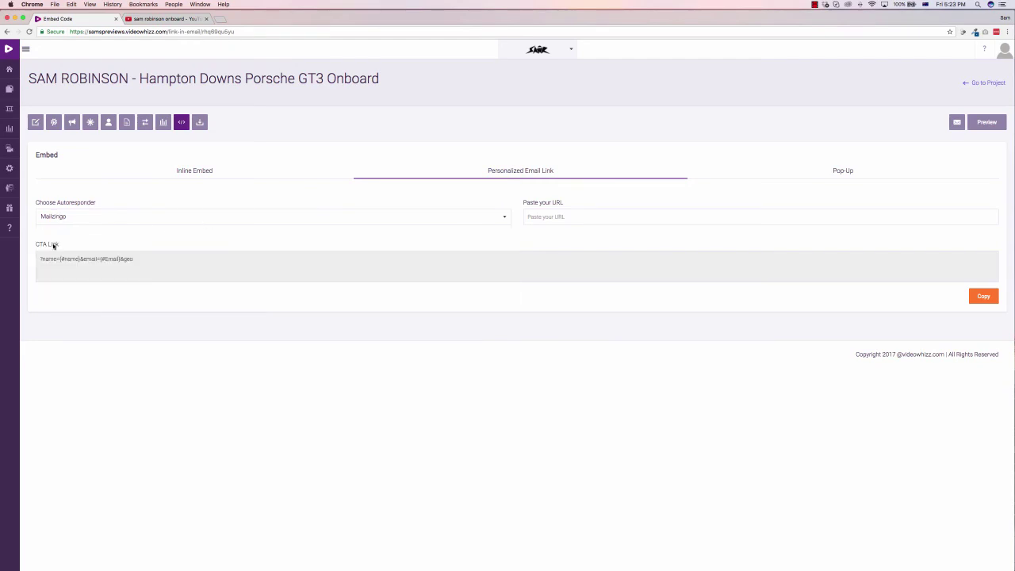
click(87, 217)
scroll(67, 275, down, 3)
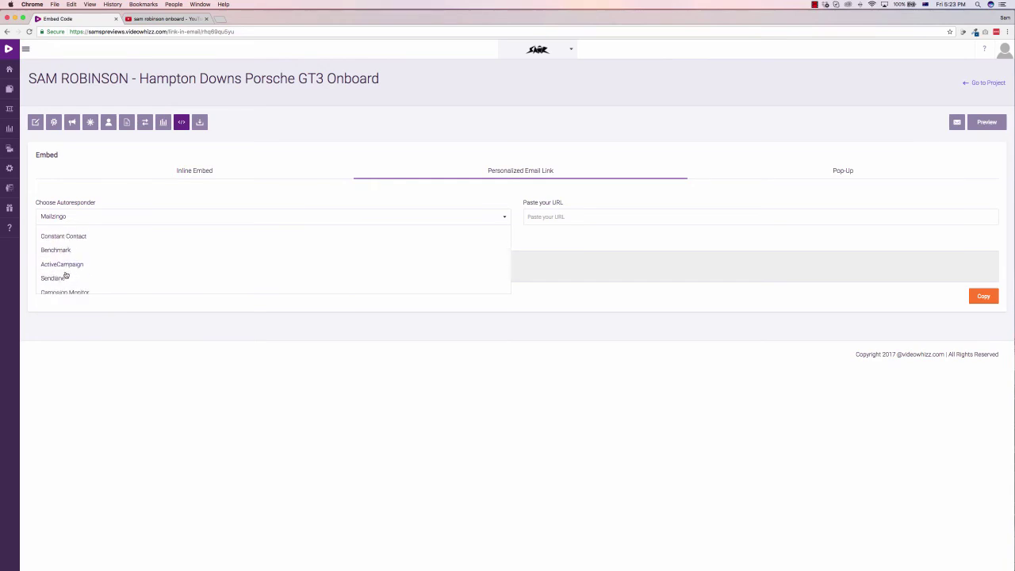
scroll(65, 274, down, 1)
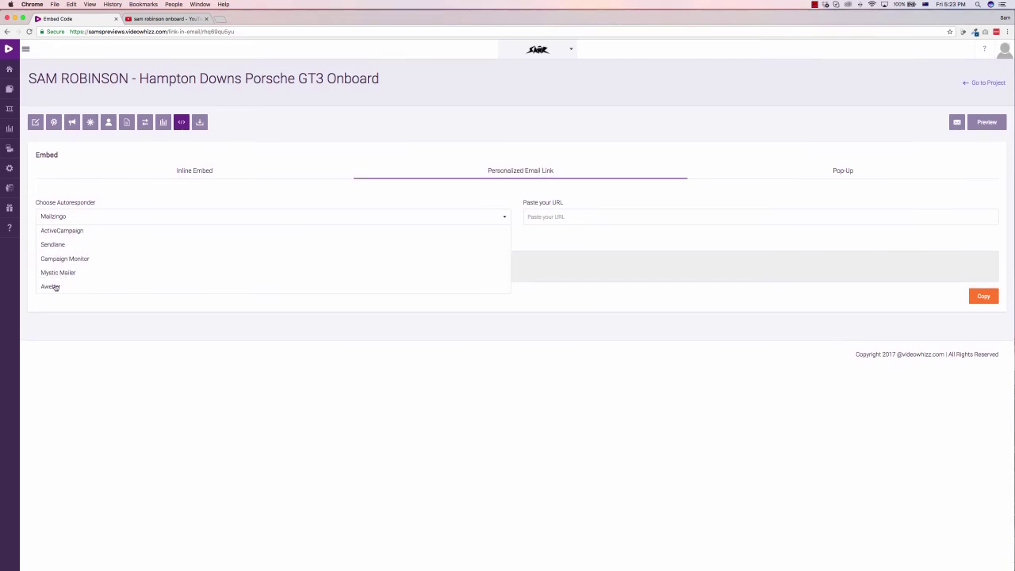
click(53, 288)
Step: Select the CTA link text '?name={name_fix}&email={email}&geo' for copying
click(113, 269)
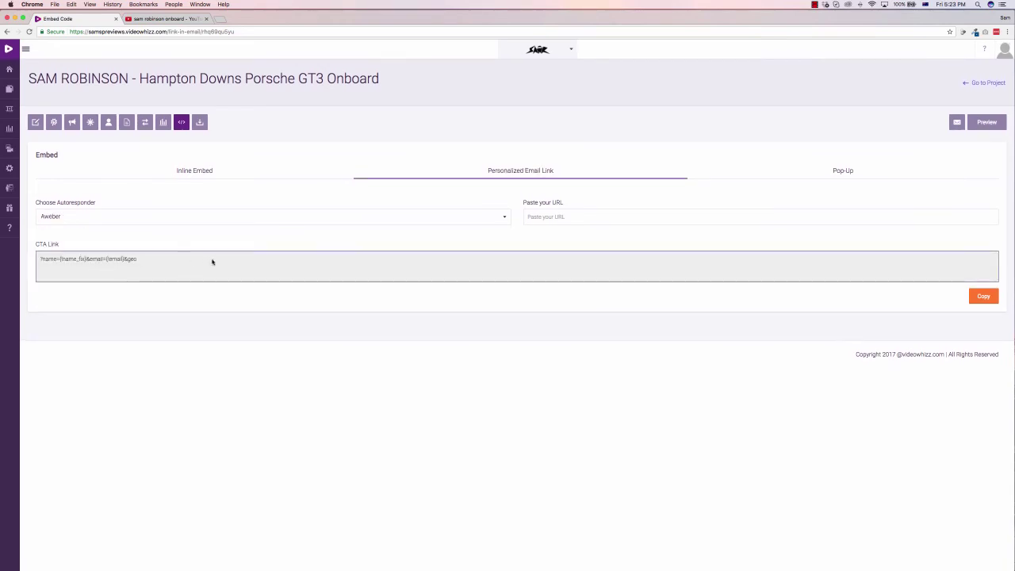
click(565, 217)
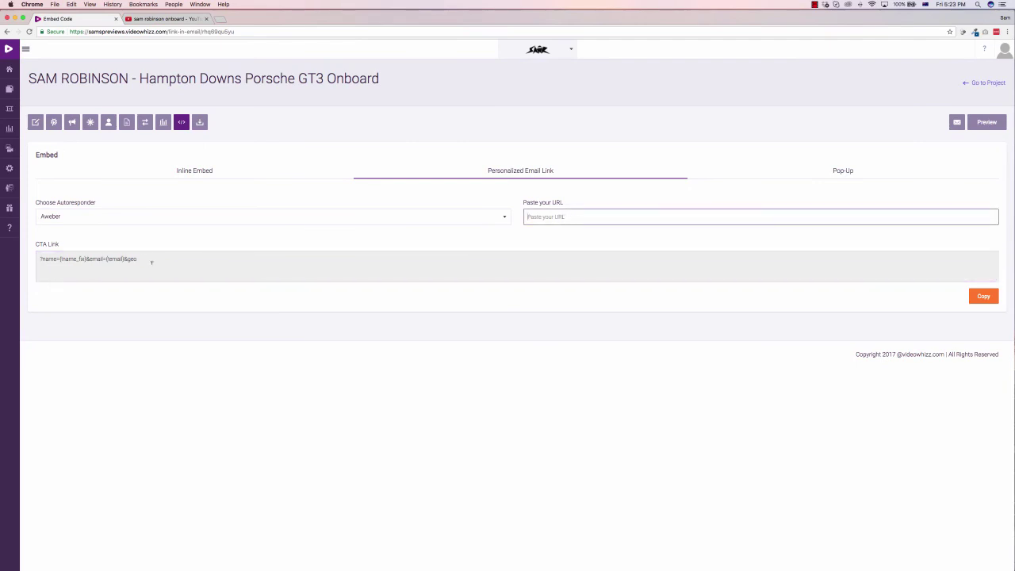
drag(159, 264, 38, 260)
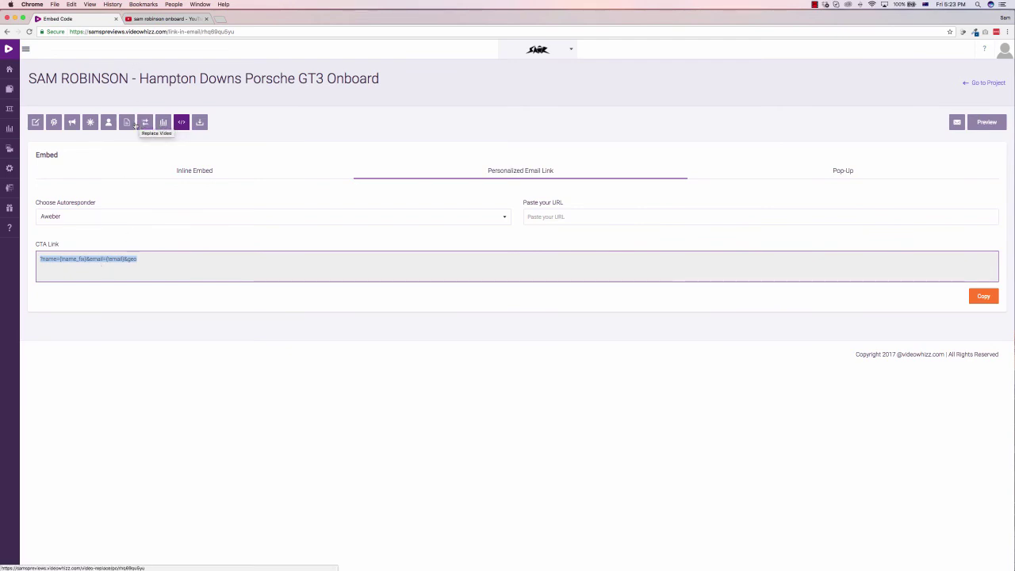
Step: Try the viral page's Public and Password status options and keep the Google Adsense banner category
click(129, 123)
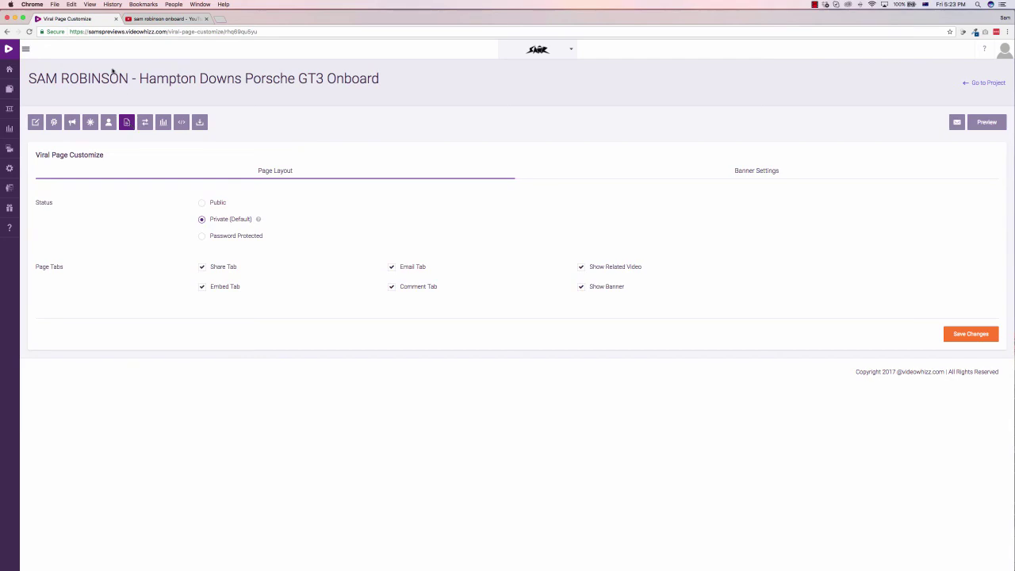
click(203, 204)
click(201, 236)
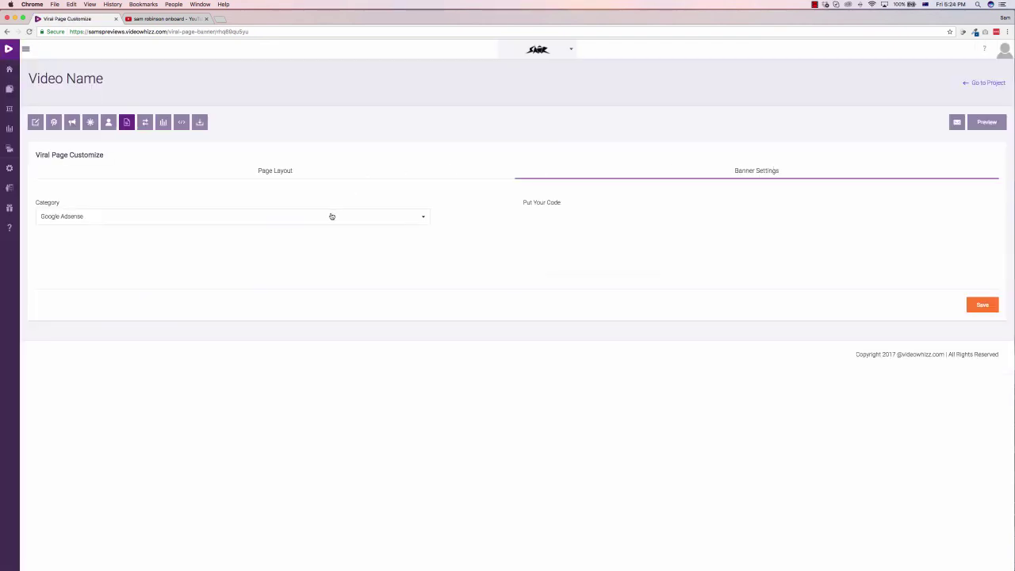
click(332, 216)
click(379, 199)
Step: Look at the Replace Video page, then go back to the viral page banner settings
click(146, 124)
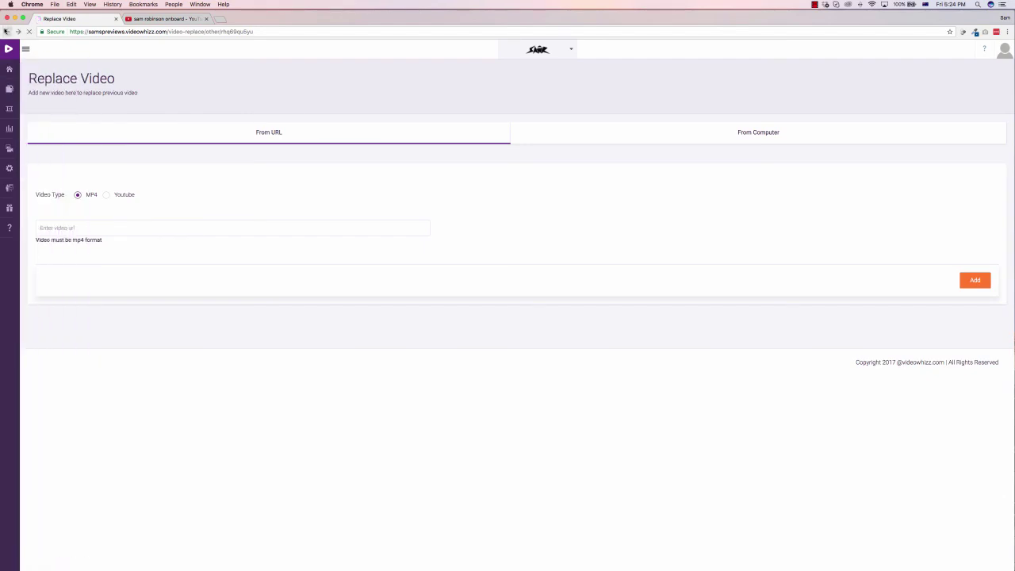
click(7, 31)
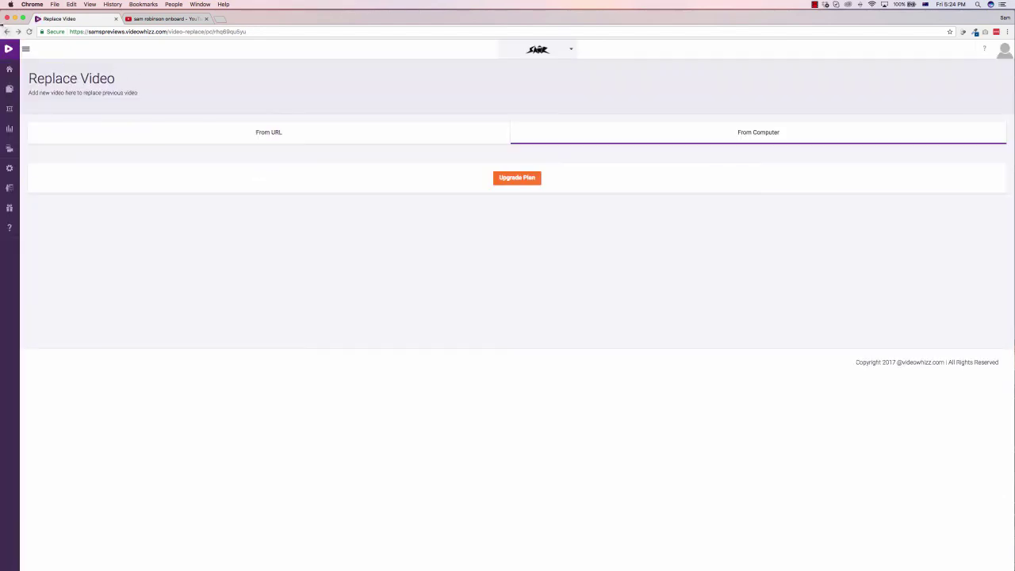
click(7, 32)
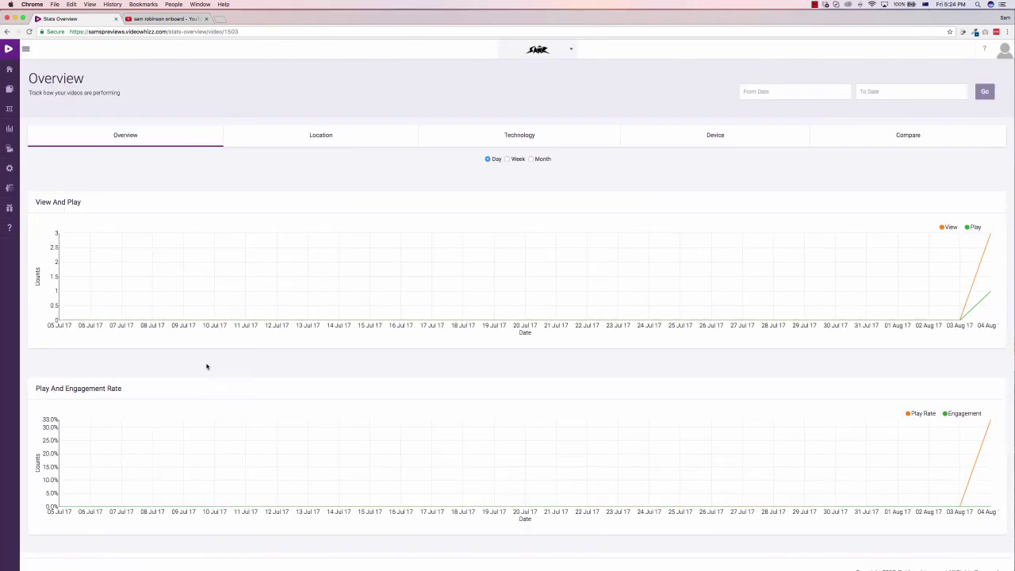
Step: Review the video's viewer Location and Technology stats, ending on the Compare stats page
mouse_move(987, 292)
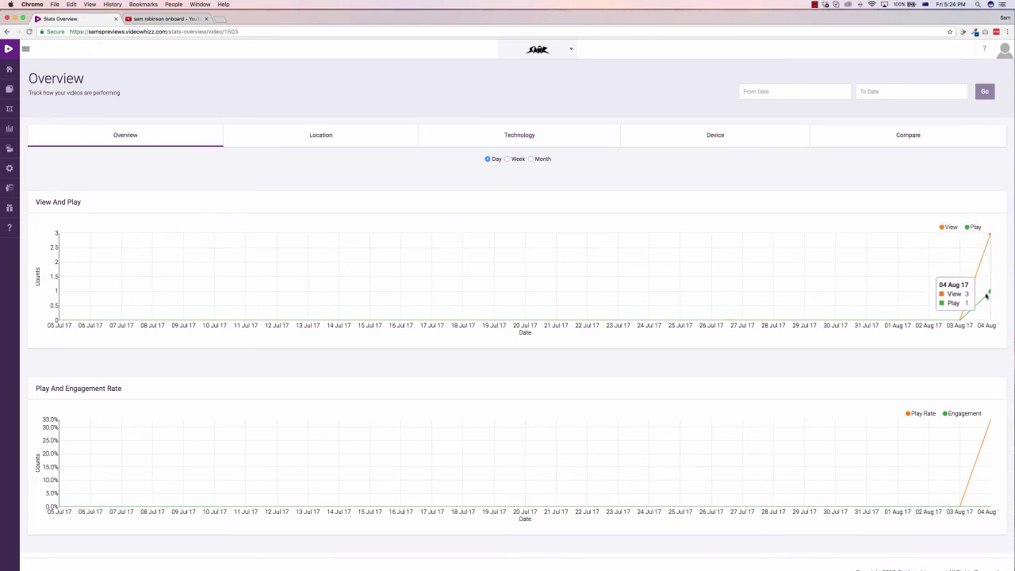
click(333, 138)
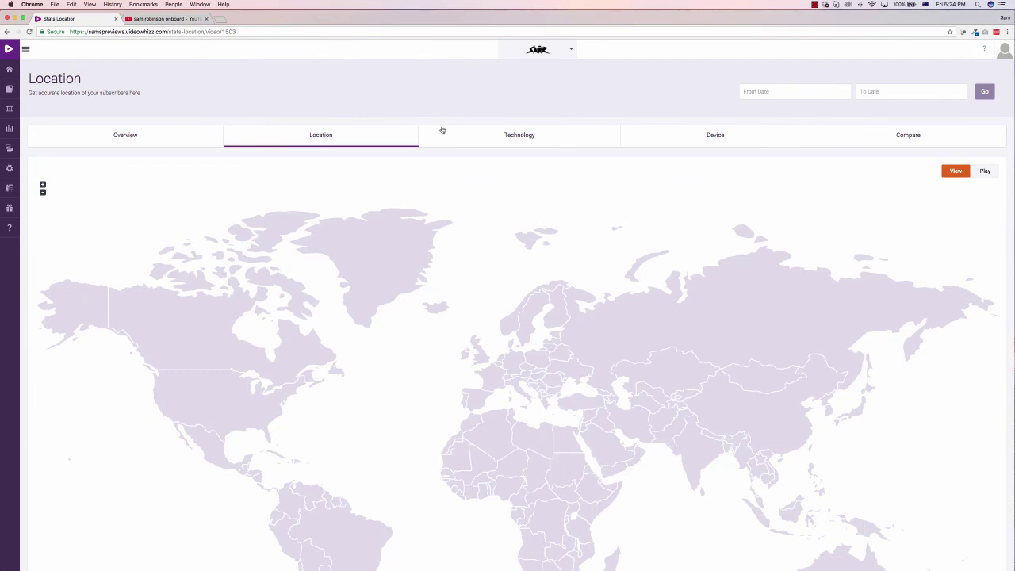
click(502, 139)
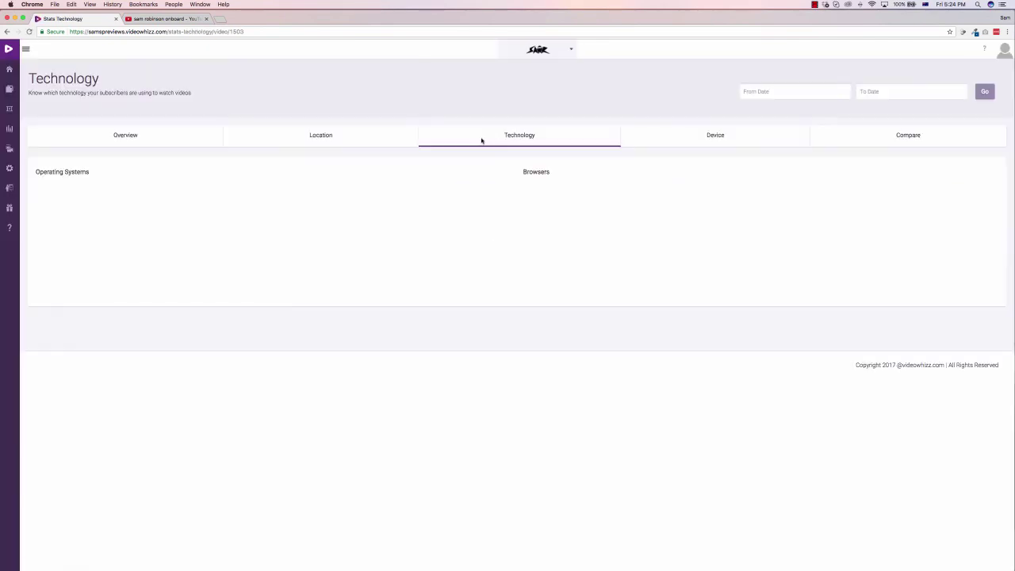
mouse_move(742, 238)
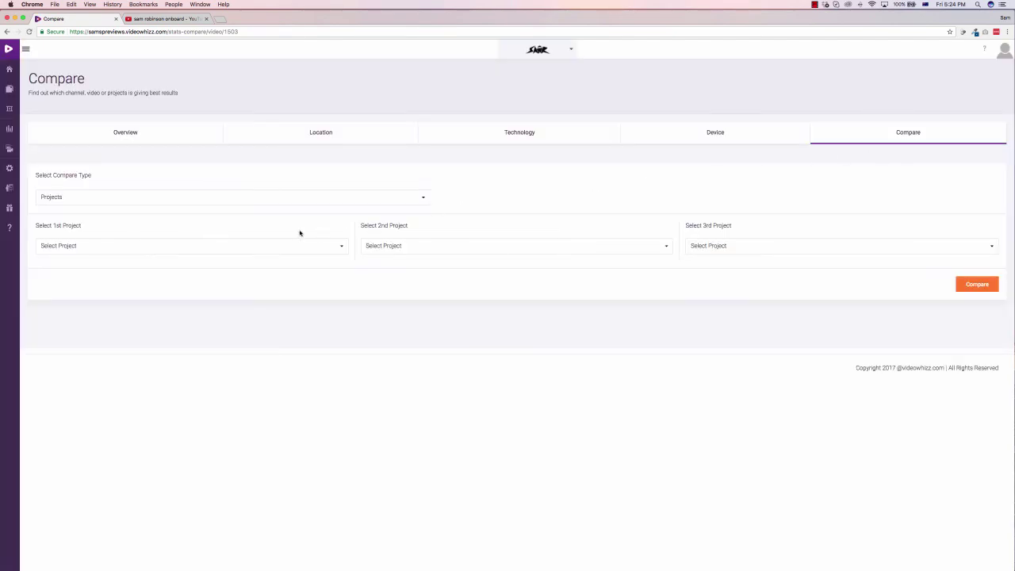
Step: Compare Demo Project with Demo Video Sample, showing play rates of 300.00% versus 100.00%
click(198, 251)
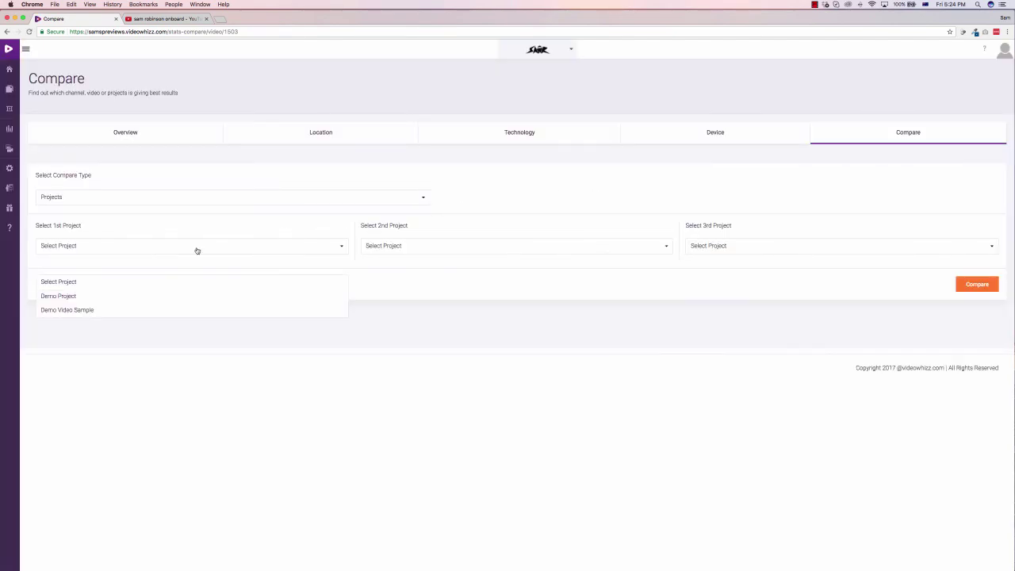
click(58, 296)
click(394, 246)
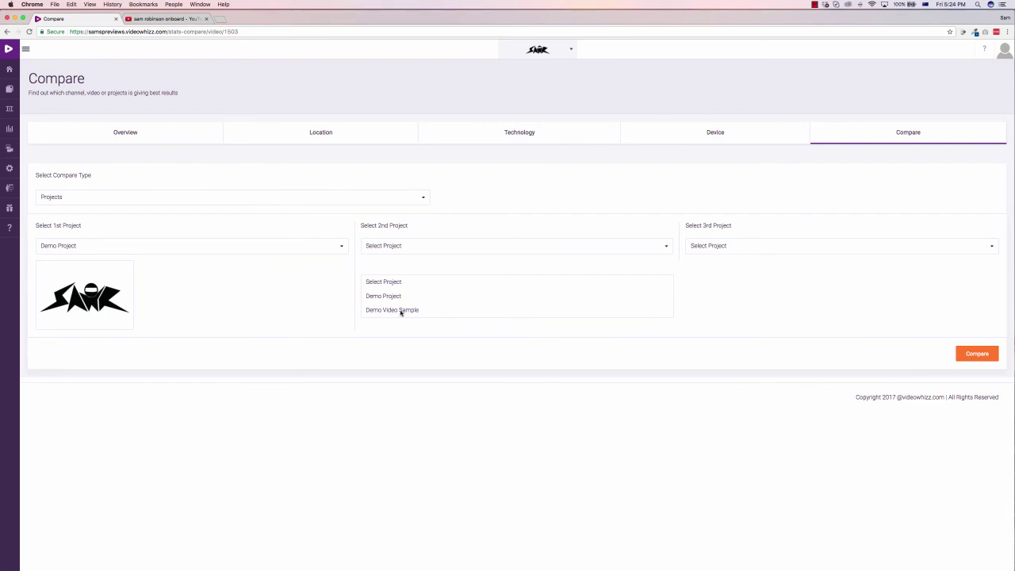
click(401, 310)
click(977, 354)
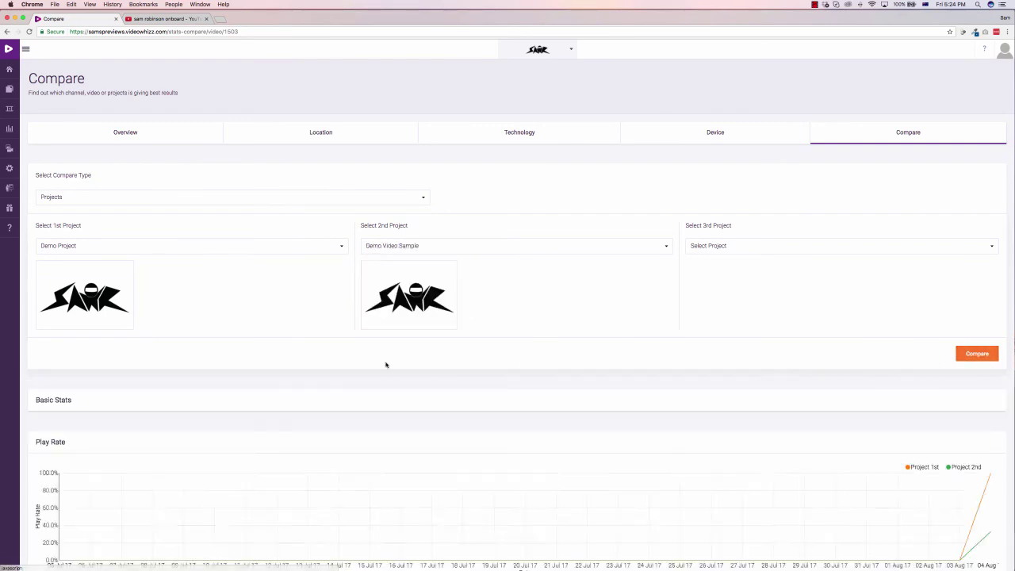
scroll(507, 403, down, 5)
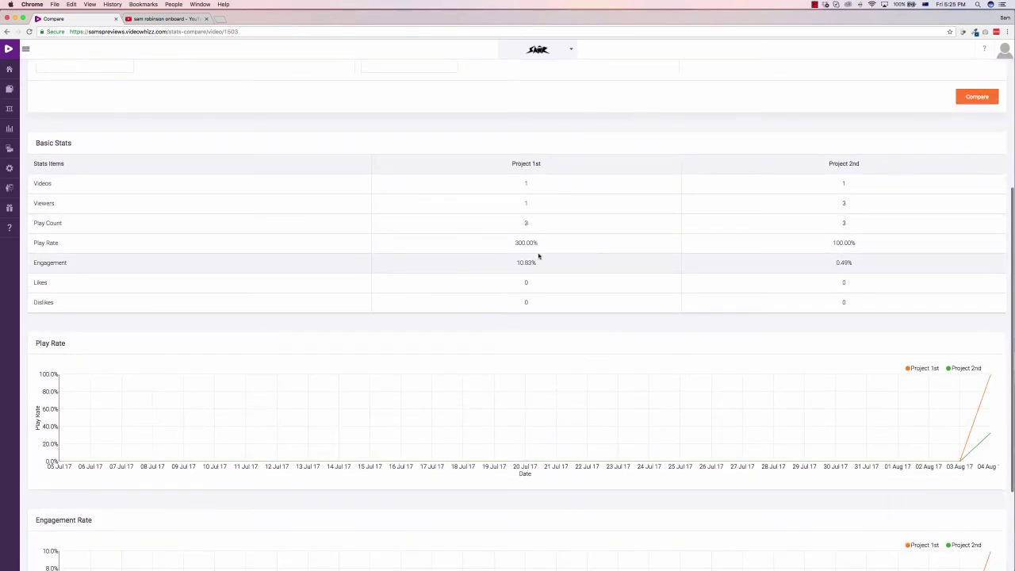